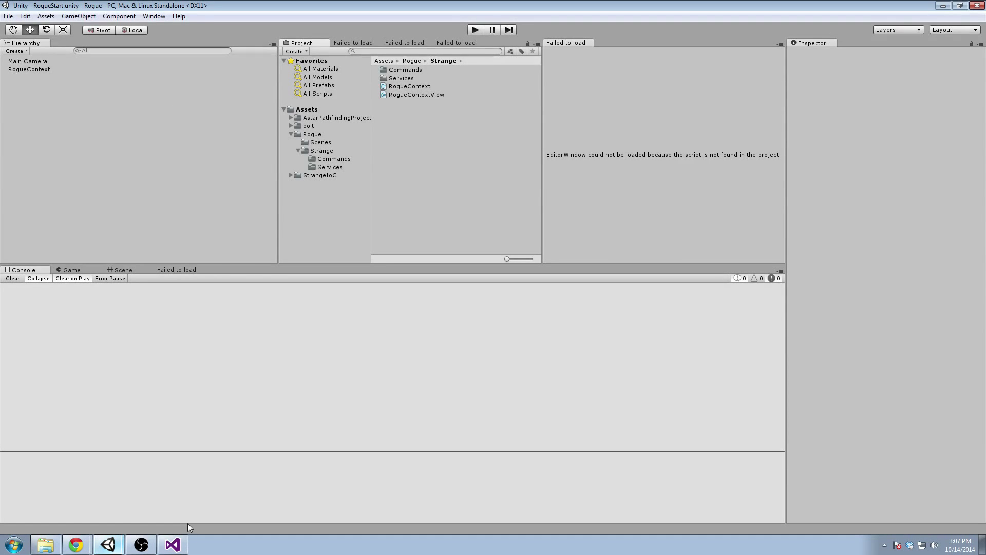
# Reload the externally modified solution in Visual Studio, then open Unity's bolt folder in the Project panel.
pyautogui.click(173, 544)
pyautogui.click(402, 298)
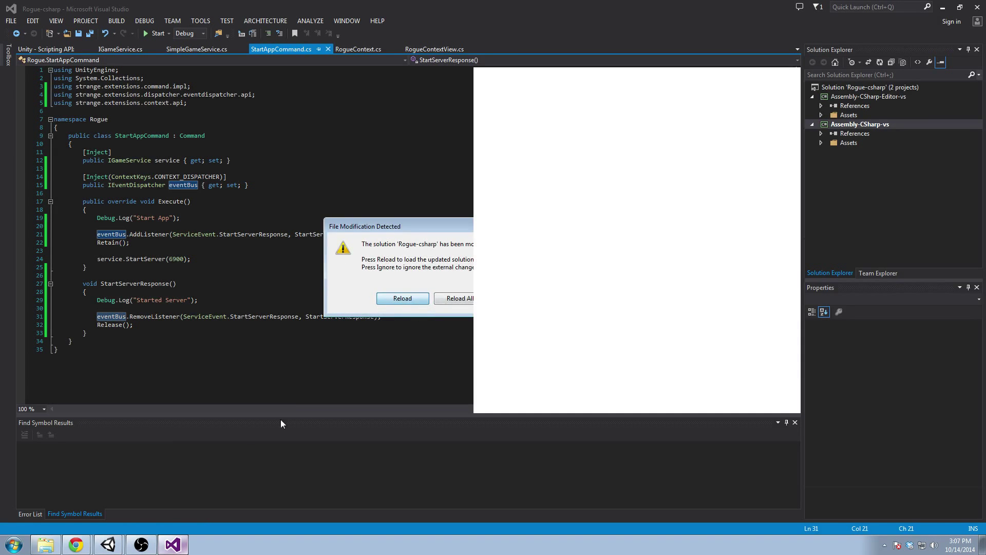
pyautogui.hotkey('alt', 'Tab')
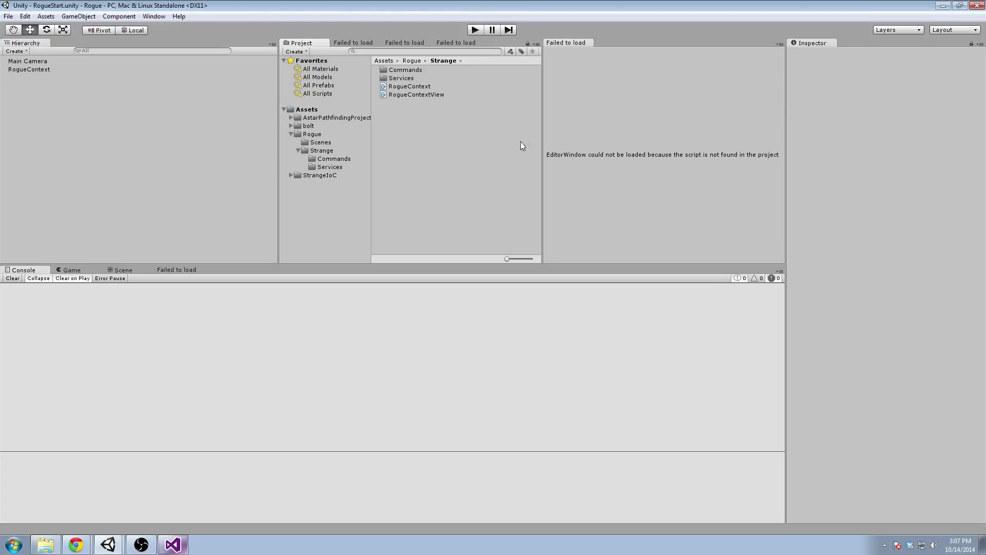
pyautogui.click(310, 126)
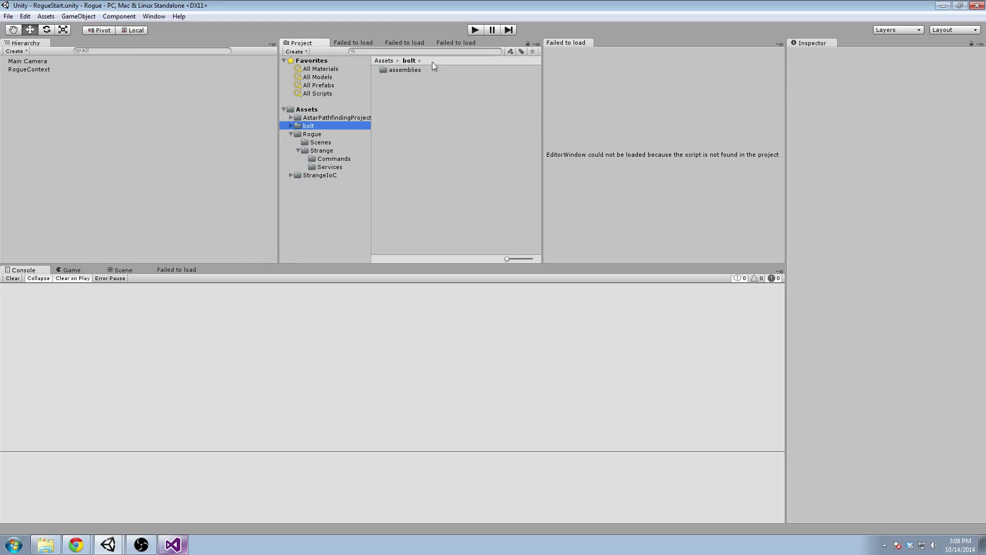
# Expand bolt > assemblies in the Project tree.
pyautogui.click(298, 134)
pyautogui.click(310, 126)
pyautogui.click(403, 70)
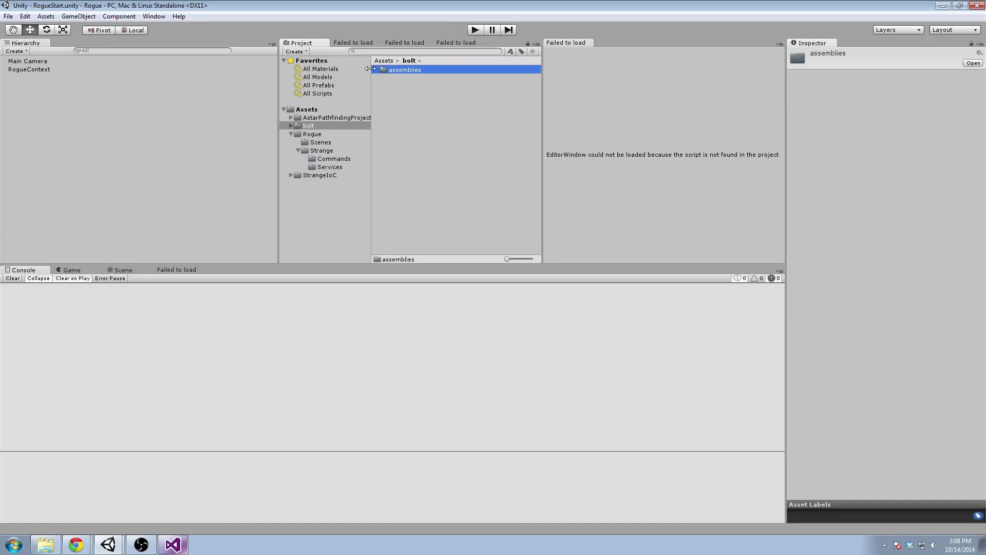
pyautogui.click(24, 16)
pyautogui.click(406, 151)
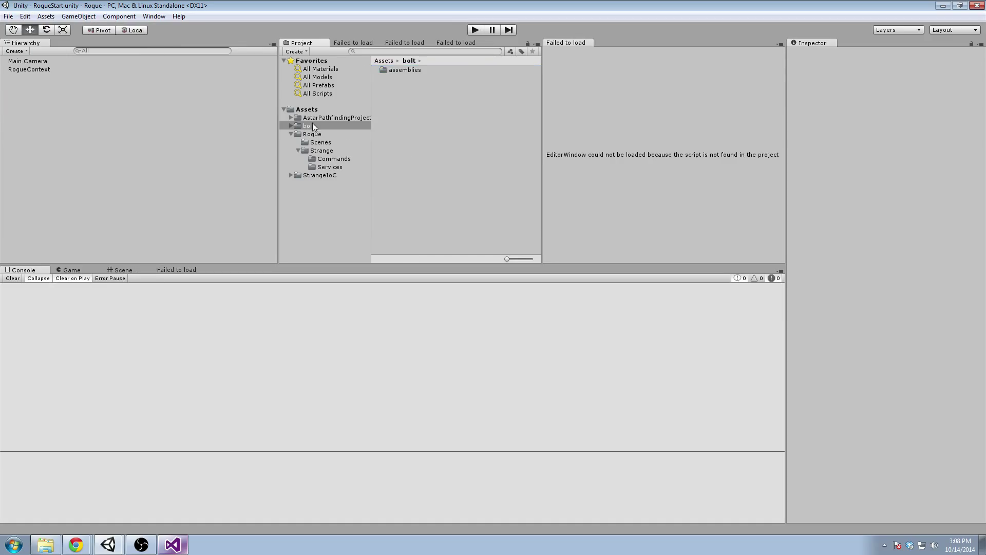
pyautogui.click(313, 120)
pyautogui.click(311, 126)
pyautogui.click(408, 70)
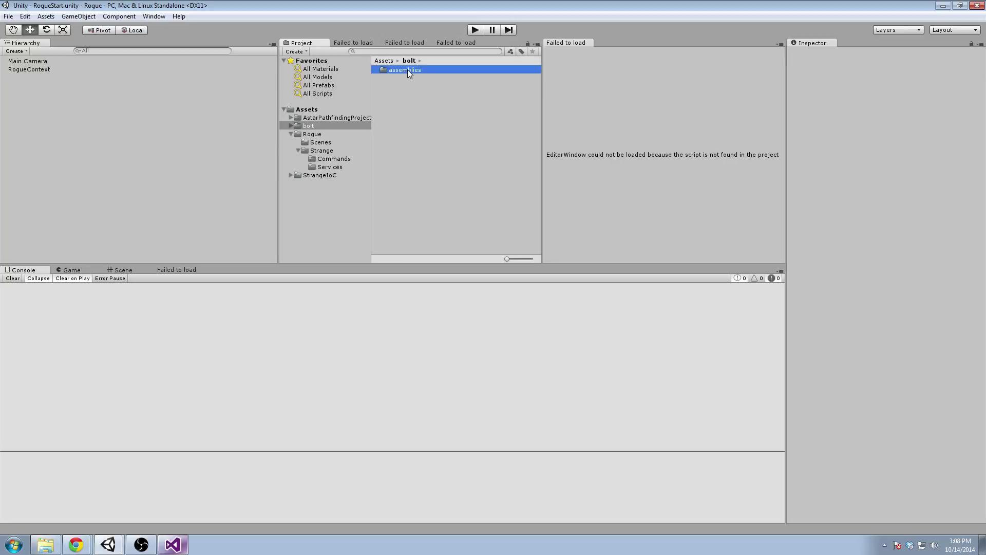
pyautogui.click(290, 125)
pyautogui.doubleClick(318, 136)
# Inspect the editor and udpkit folders under assemblies, returning to the bolt folder.
pyautogui.press('Down')
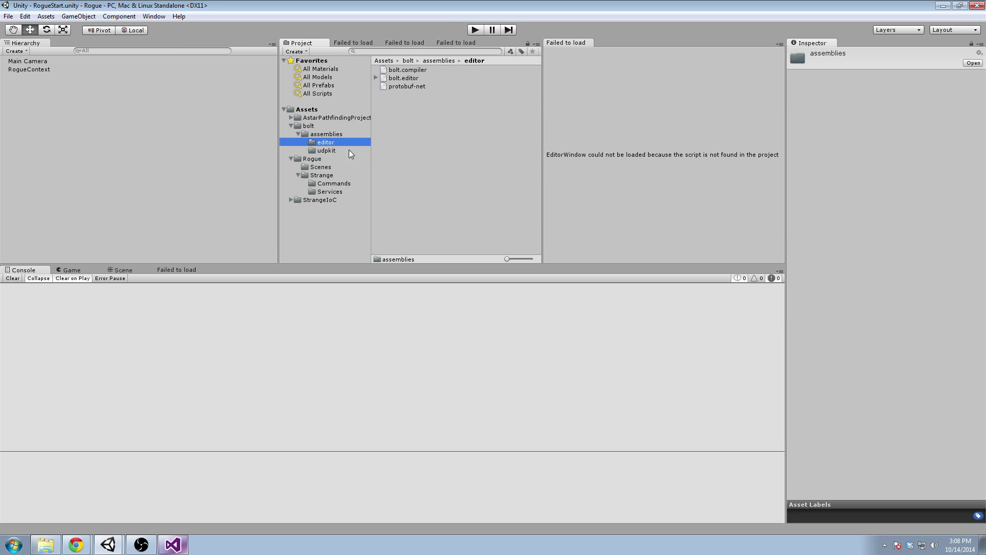
pyautogui.click(349, 149)
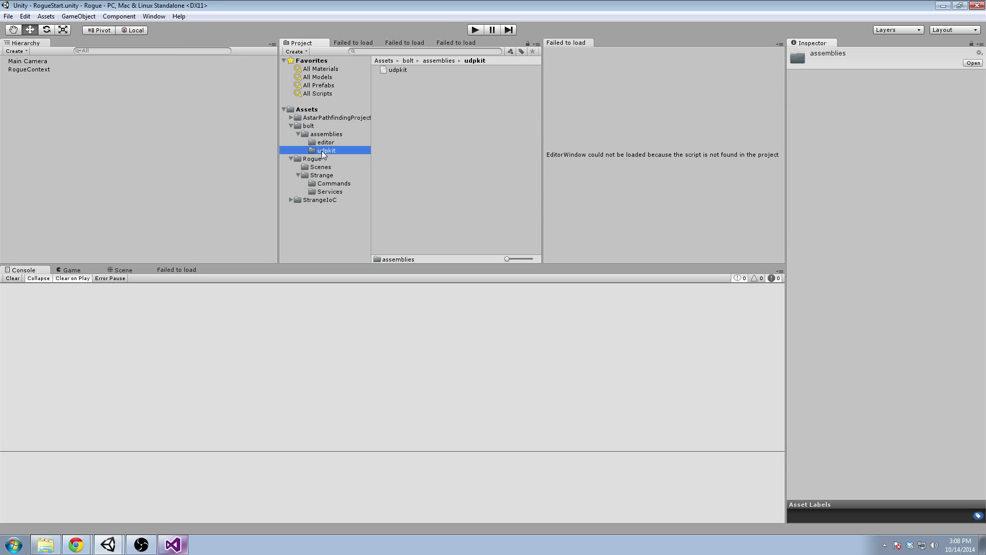
pyautogui.click(365, 134)
pyautogui.click(366, 126)
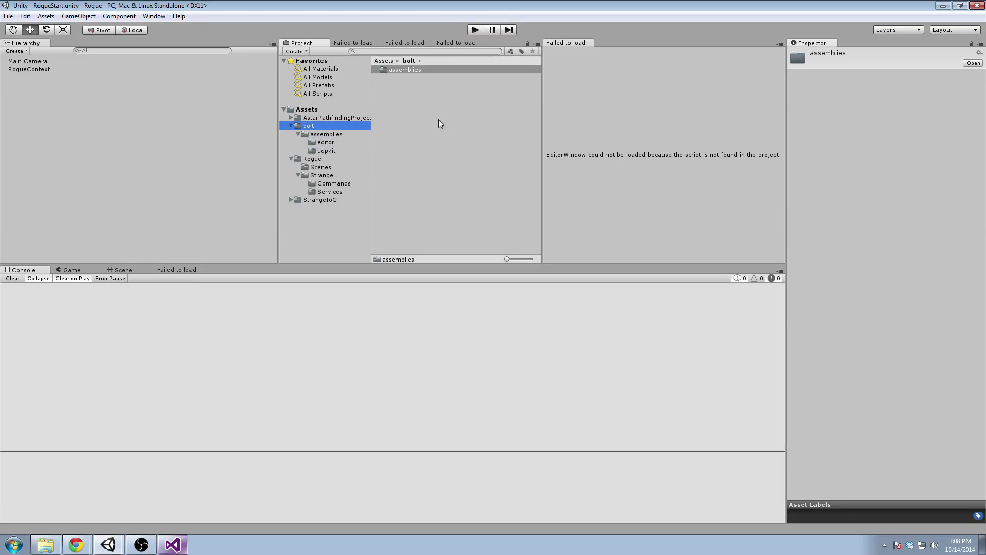
pyautogui.press('Down')
pyautogui.press('Down')
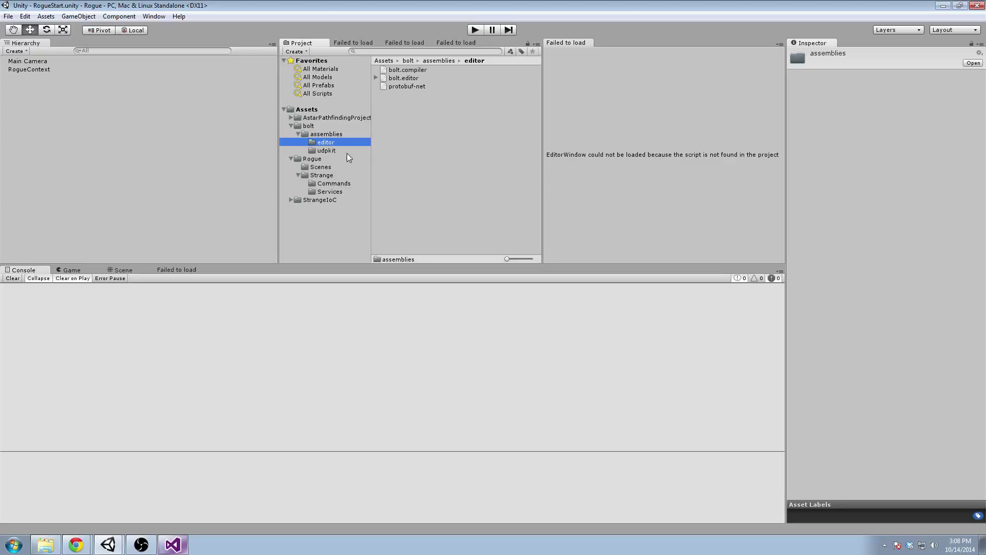
pyautogui.click(346, 152)
pyautogui.click(353, 126)
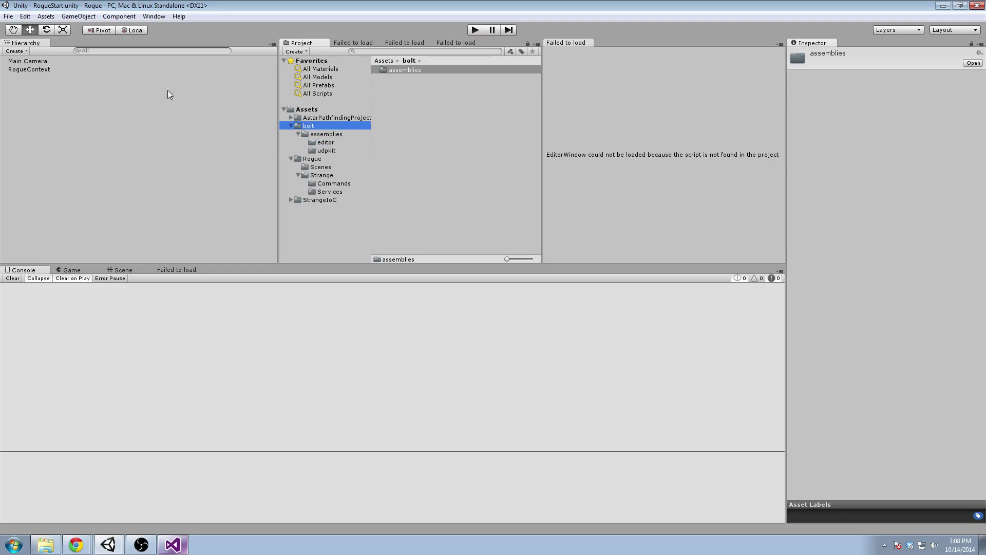
pyautogui.click(25, 17)
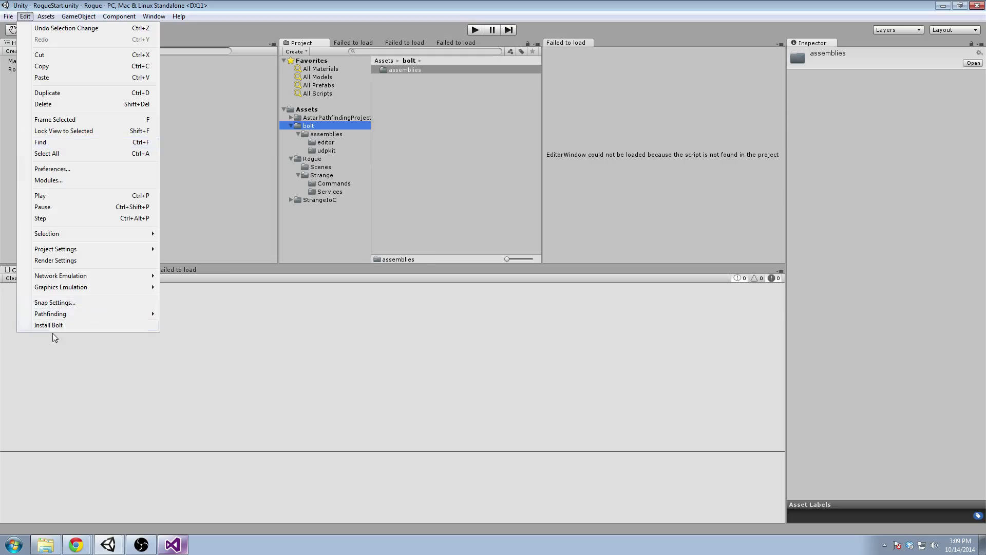
# Install Bolt via Edit > Install Bolt, clear the Console, and check bolt.user in assemblies.
pyautogui.click(54, 326)
pyautogui.click(496, 291)
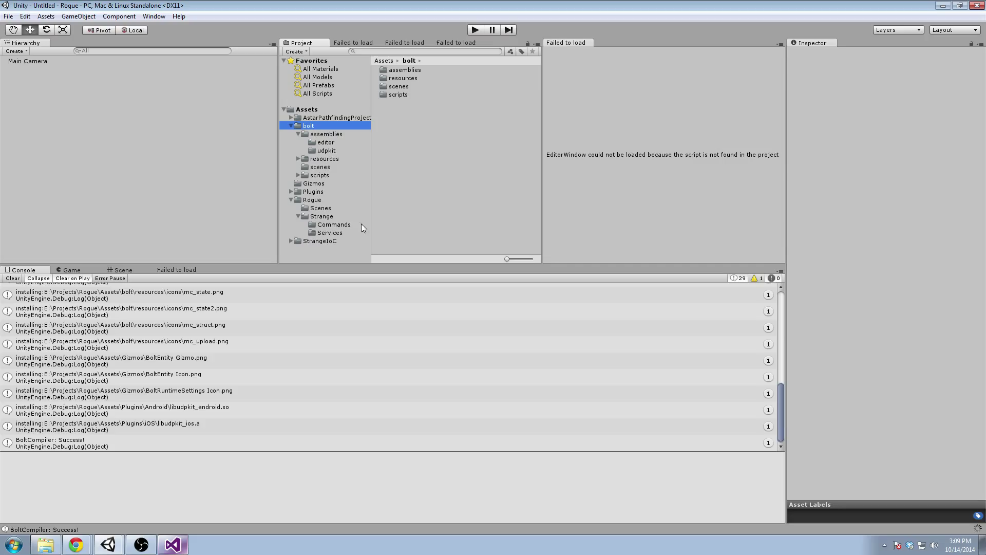
pyautogui.click(11, 279)
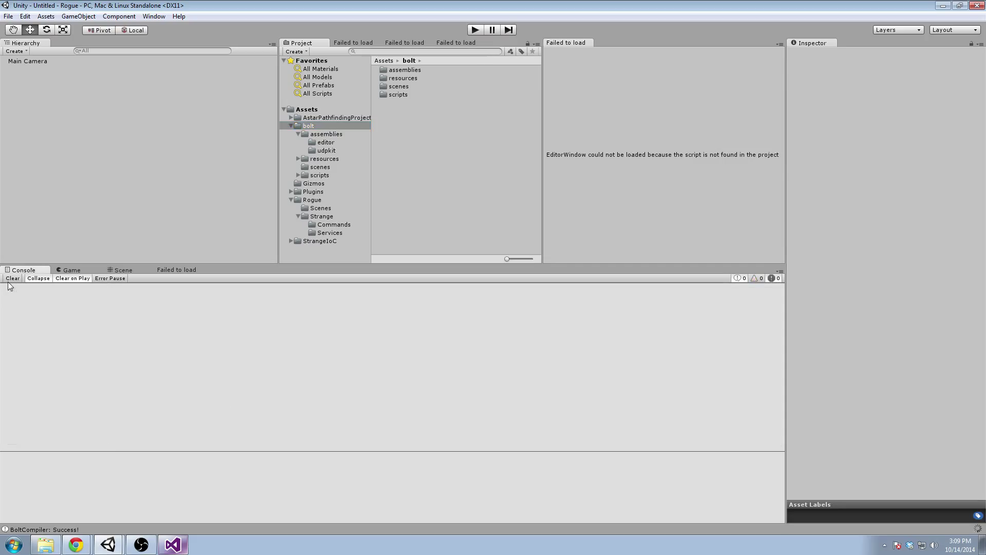
pyautogui.click(325, 143)
pyautogui.click(325, 134)
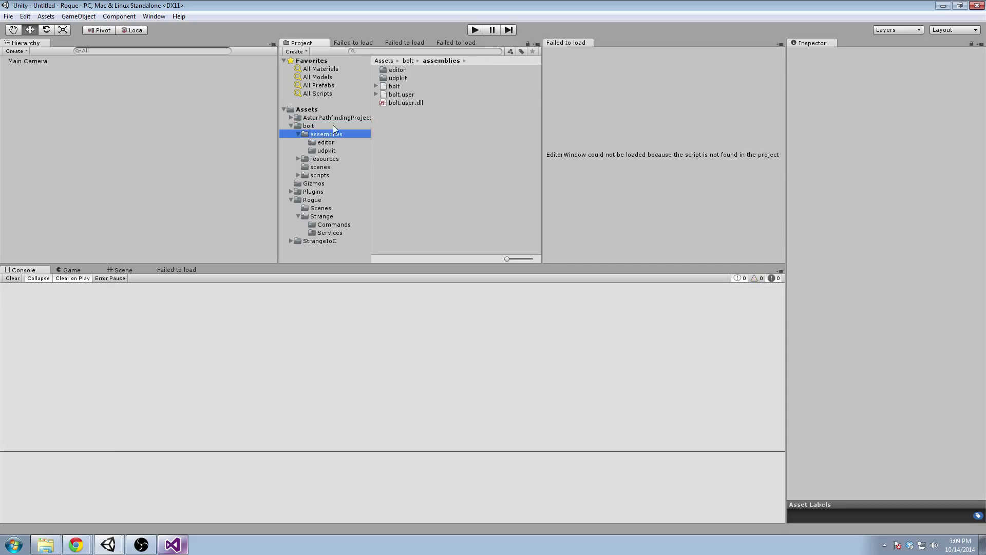
pyautogui.click(401, 94)
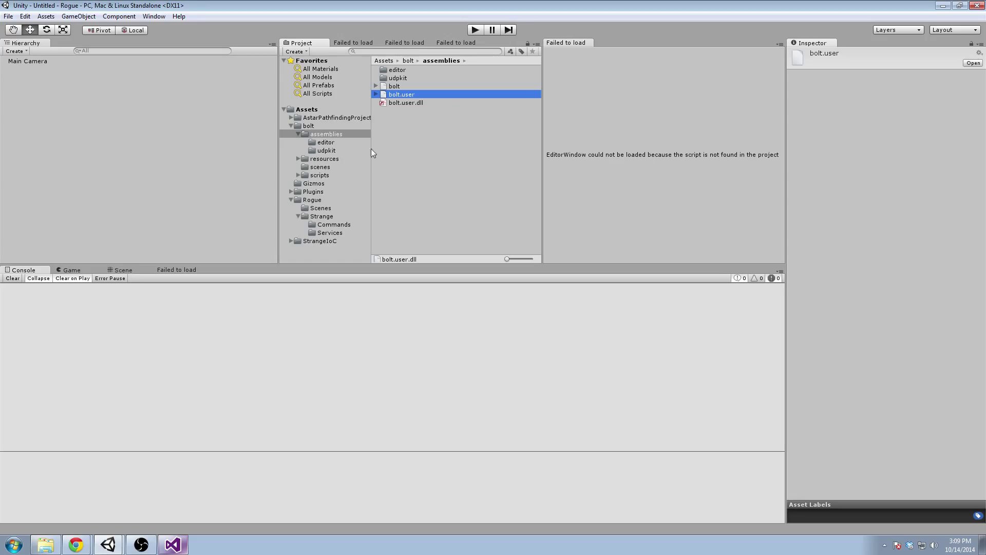
# Close the broken Failed to load tabs.
pyautogui.click(346, 42)
pyautogui.rightClick(346, 42)
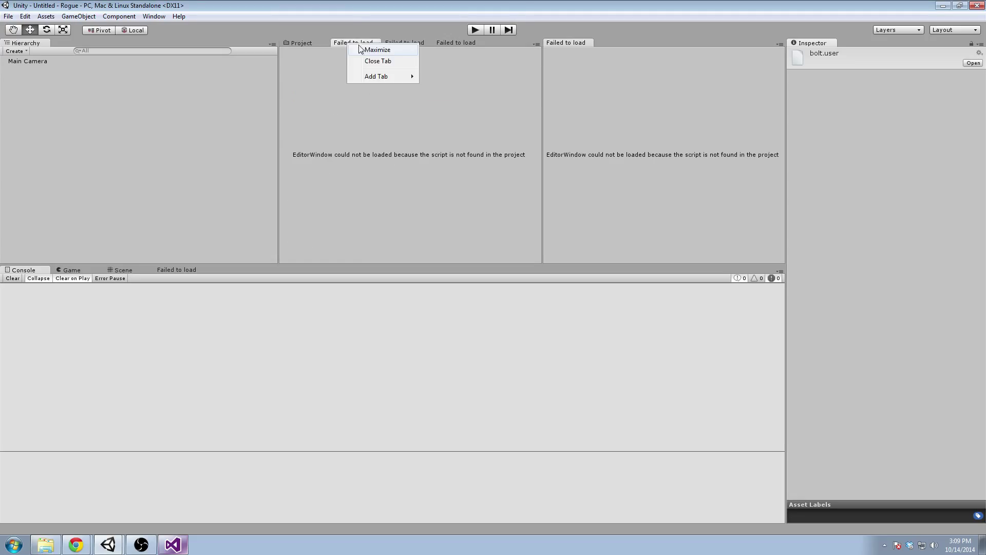
pyautogui.click(374, 61)
pyautogui.click(357, 43)
pyautogui.rightClick(357, 43)
pyautogui.click(383, 60)
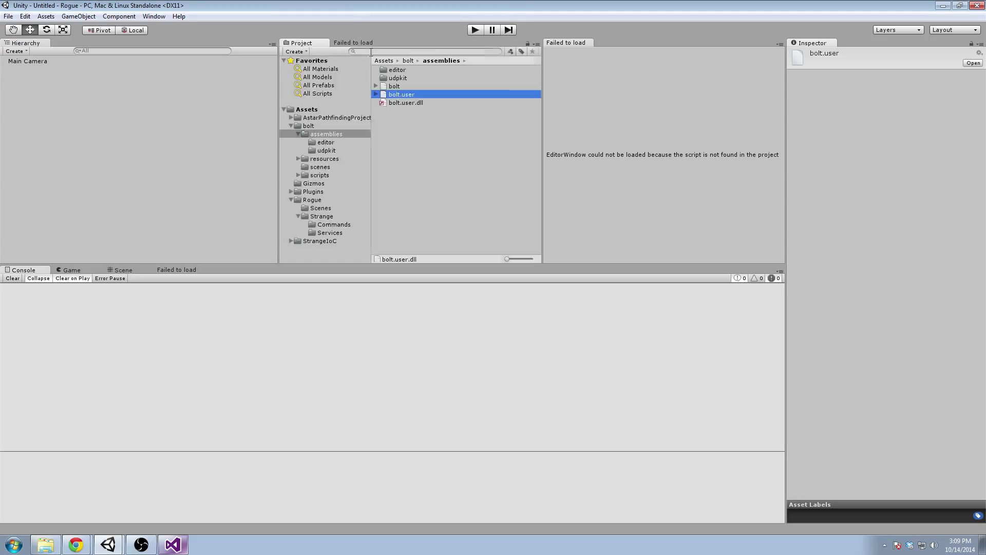
pyautogui.click(357, 42)
pyautogui.rightClick(358, 42)
pyautogui.click(380, 61)
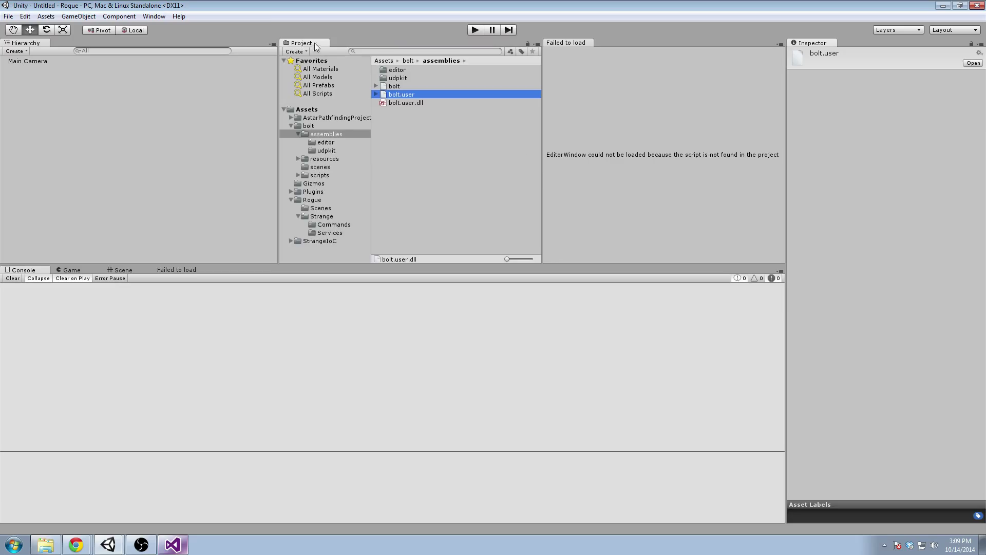
# Open the Bolt Editor window from Bolt Engine and dock it beside the Project tab.
pyautogui.click(154, 16)
pyautogui.moveTo(181, 58)
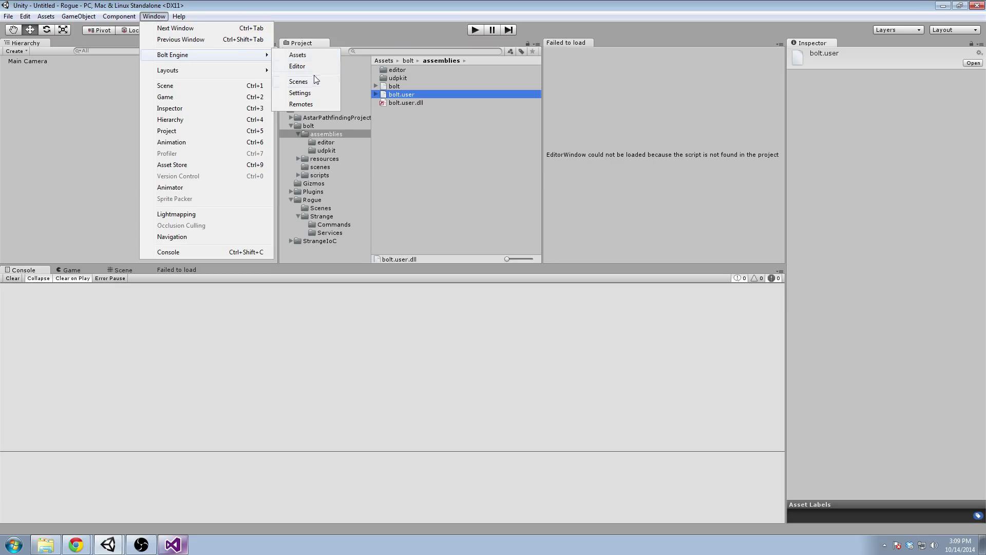
pyautogui.click(317, 94)
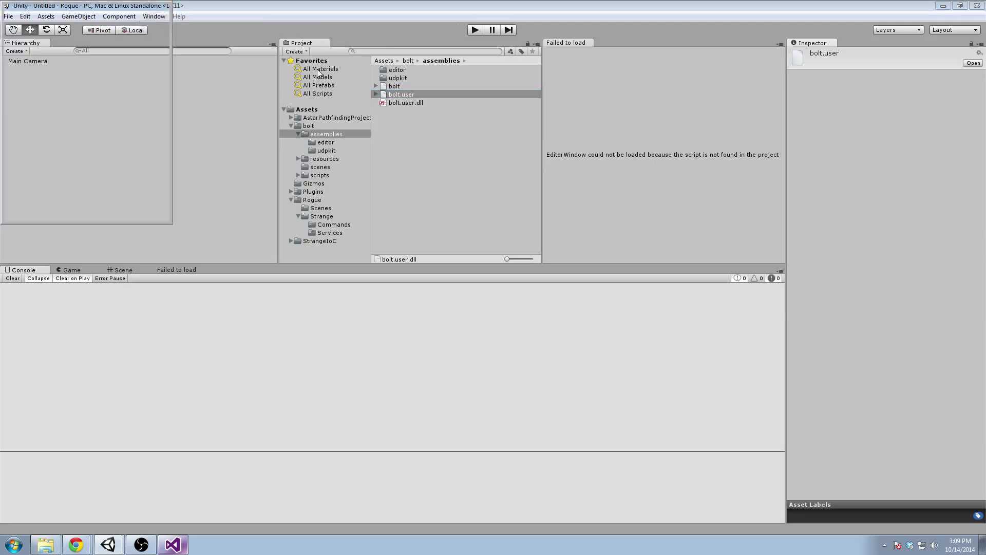
pyautogui.moveTo(336, 45); pyautogui.dragTo(343, 45)
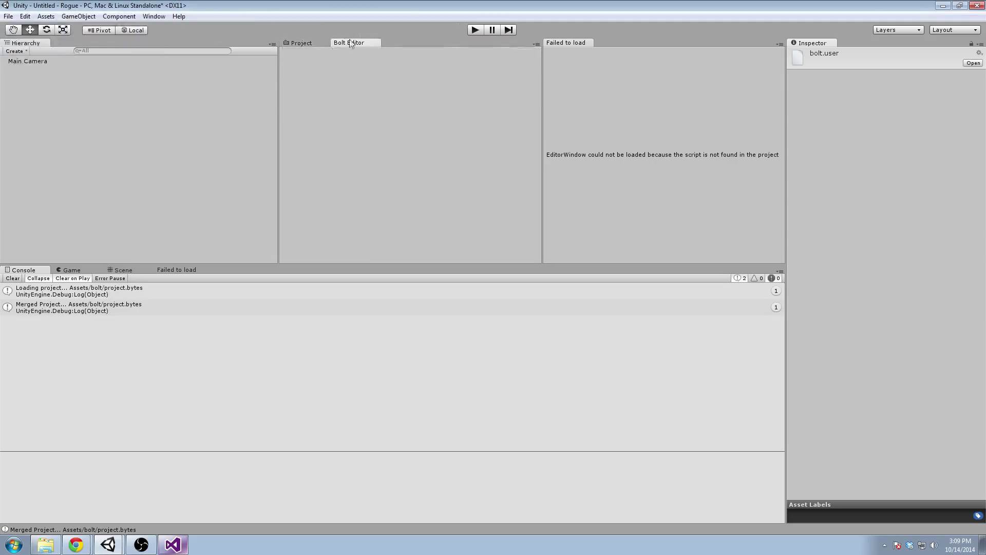
pyautogui.click(343, 43)
pyautogui.click(297, 43)
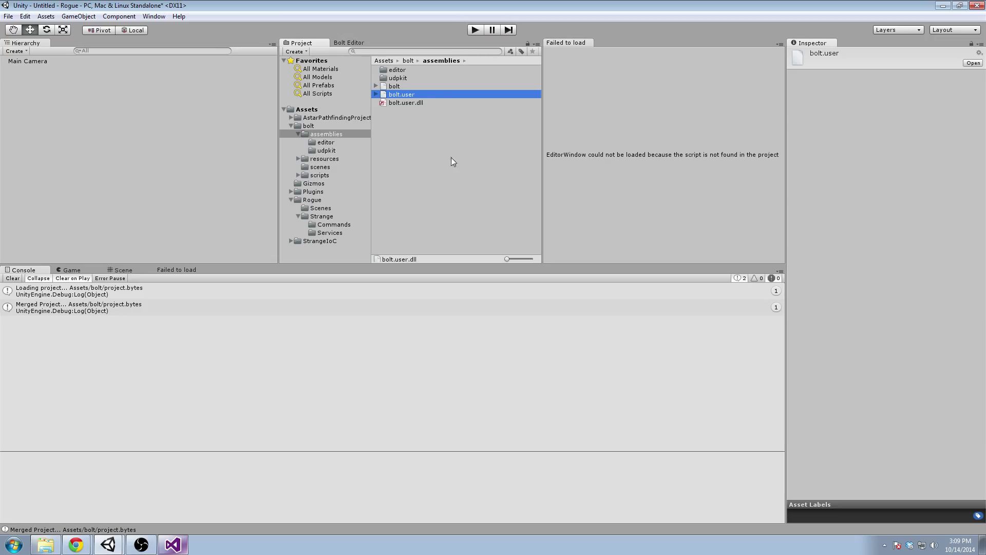
# Open Bolt Engine > Assets and dock the Bolt Assets window next to the Bolt Editor tab.
pyautogui.click(120, 17)
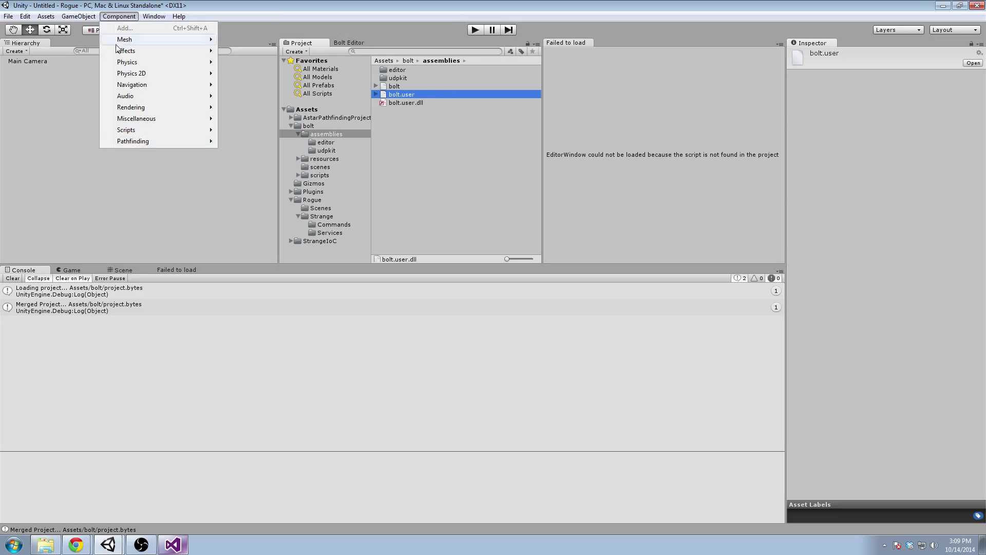
pyautogui.moveTo(158, 17)
pyautogui.moveTo(202, 56)
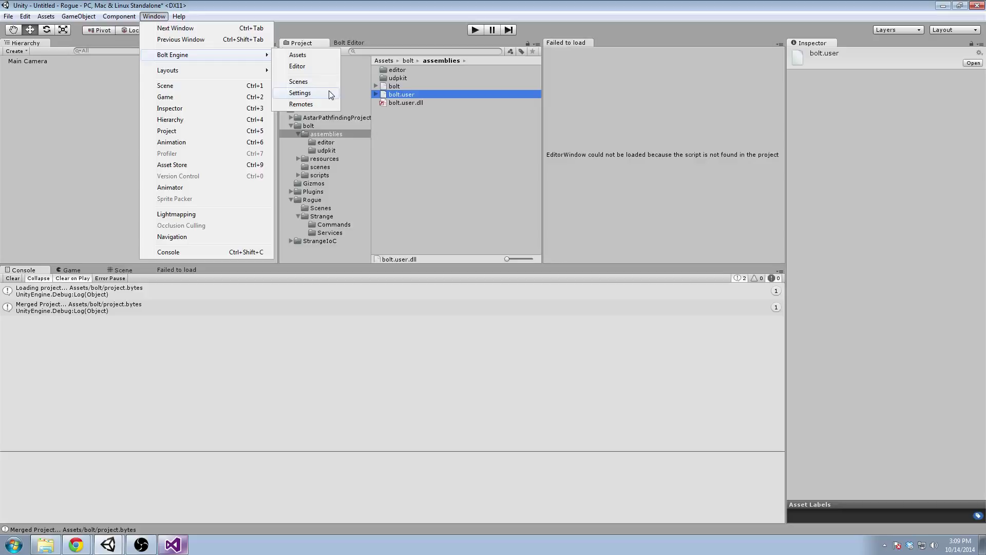
pyautogui.click(326, 56)
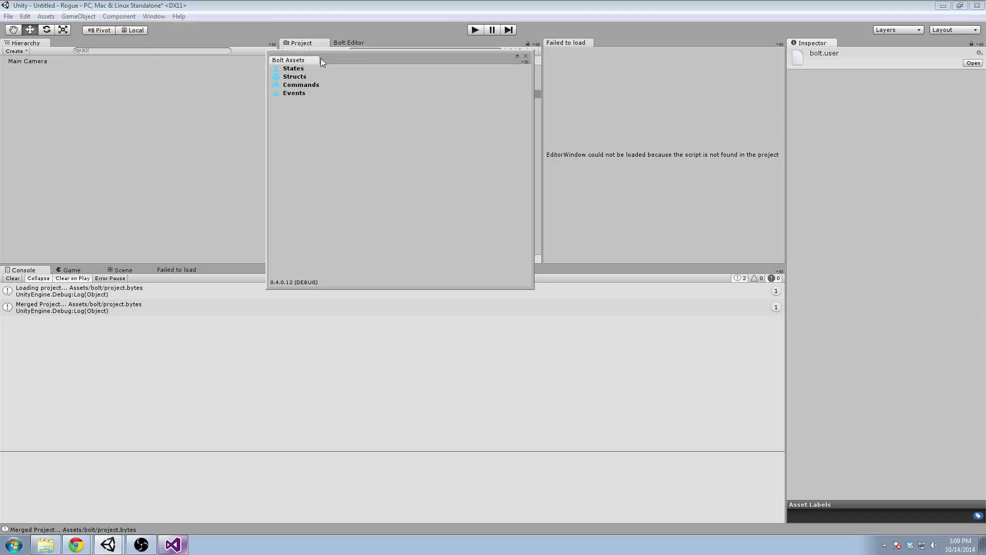
pyautogui.moveTo(365, 51); pyautogui.dragTo(368, 49)
pyautogui.click(386, 43)
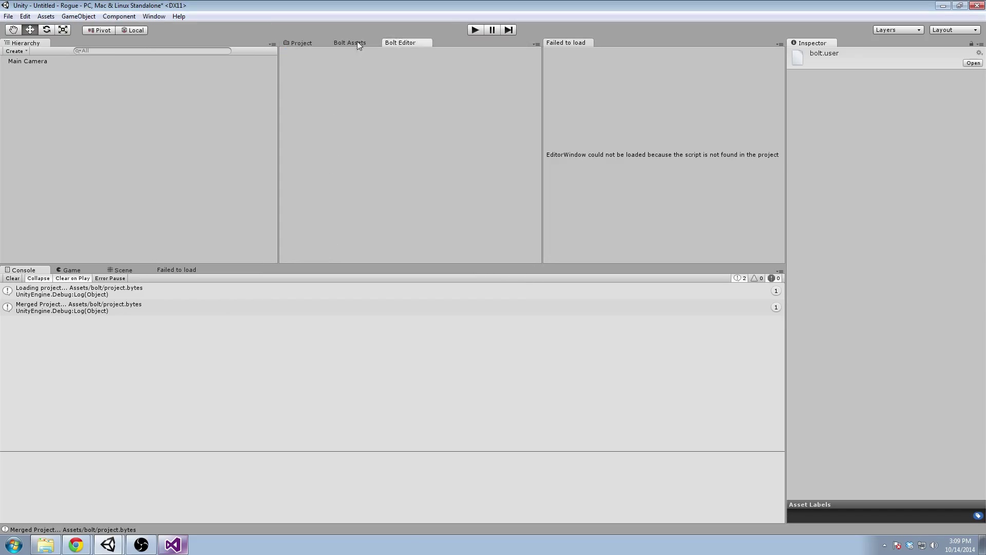
pyautogui.click(356, 43)
pyautogui.click(397, 42)
pyautogui.click(348, 44)
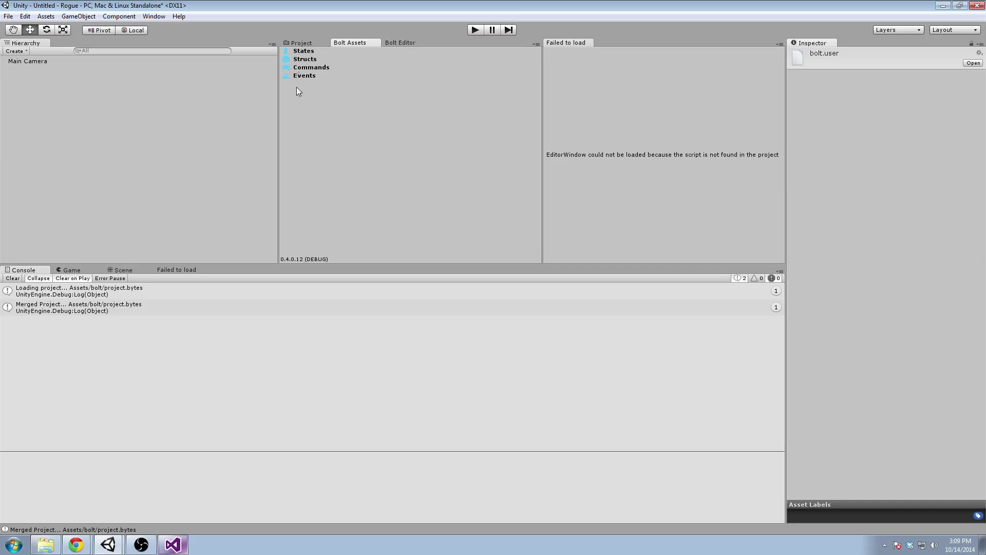
# Create a new Bolt state named EntityState with no parent state.
pyautogui.rightClick(298, 54)
pyautogui.click(334, 56)
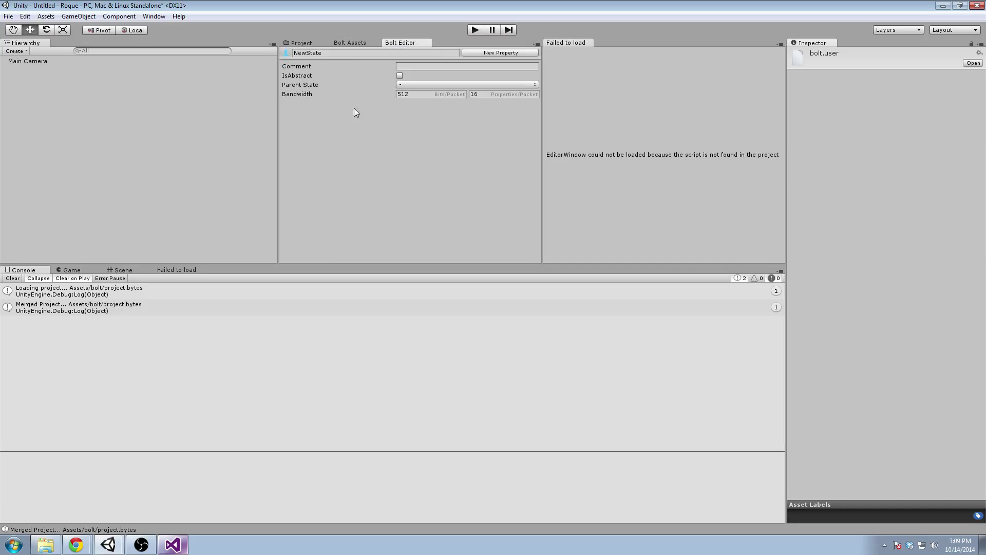
pyautogui.click(349, 54)
pyautogui.press('Delete')
pyautogui.press('Delete')
pyautogui.press('Delete')
pyautogui.press('Delete')
pyautogui.press('Delete')
pyautogui.press('Delete')
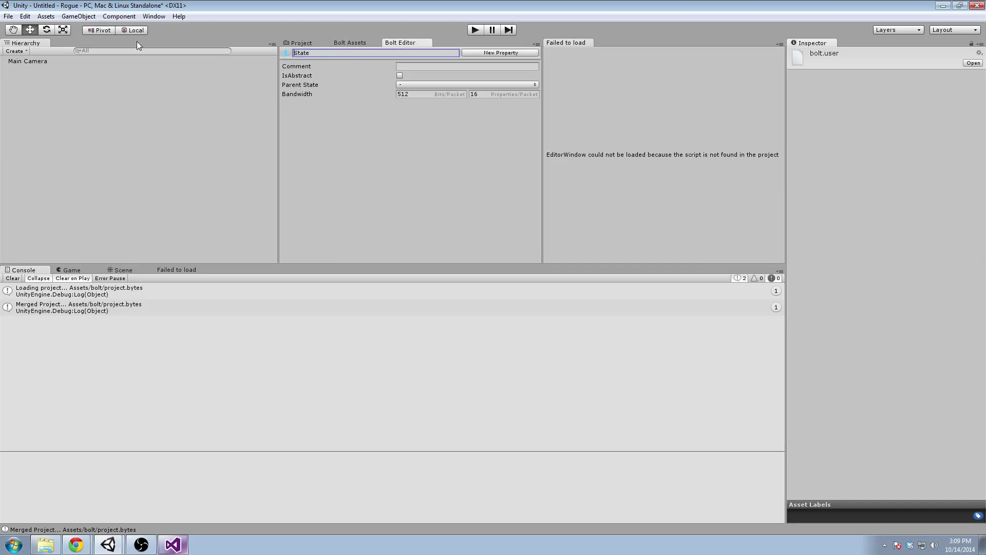
pyautogui.write('PlayerS')
pyautogui.press('BackSpace')
pyautogui.press('BackSpace')
pyautogui.press('BackSpace')
pyautogui.press('BackSpace')
pyautogui.press('BackSpace')
pyautogui.press('BackSpace')
pyautogui.press('BackSpace')
pyautogui.write('EntityState')
pyautogui.click(418, 85)
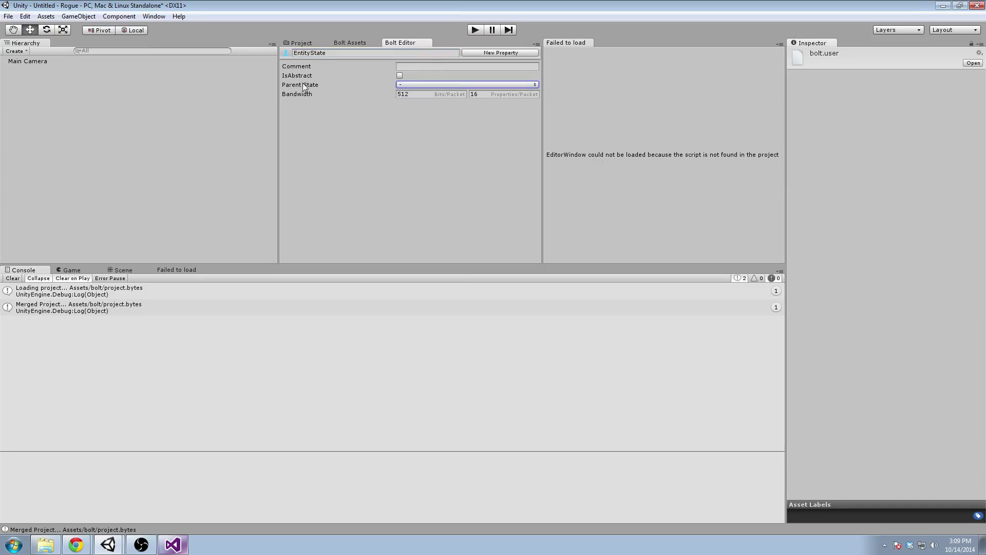
# Add a property named transform of type Transform to EntityState.
pyautogui.click(493, 54)
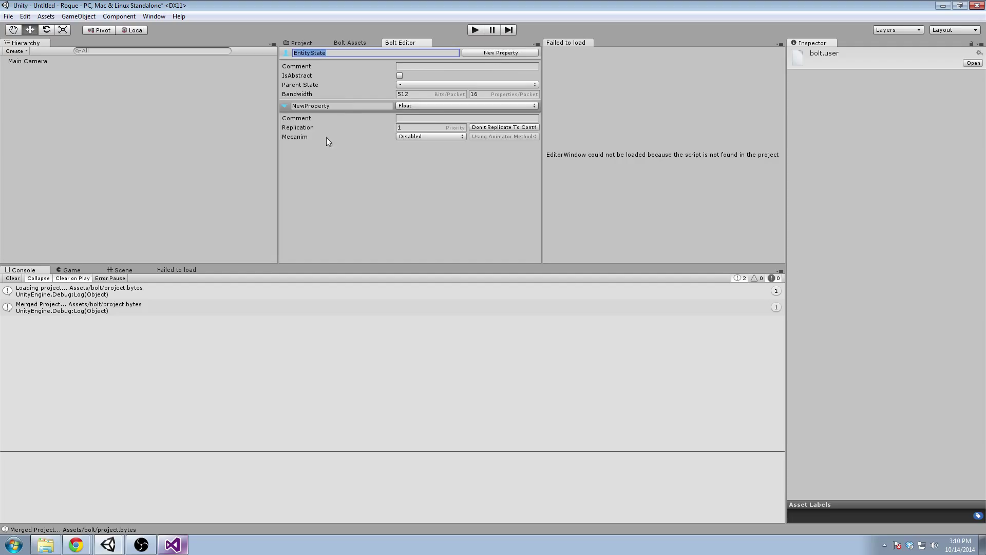
pyautogui.click(344, 105)
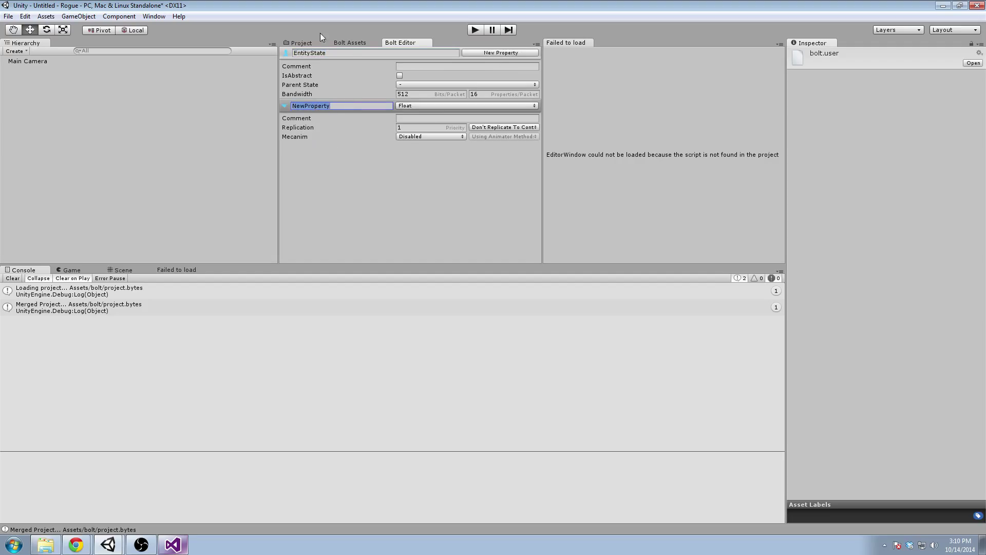
pyautogui.click(350, 43)
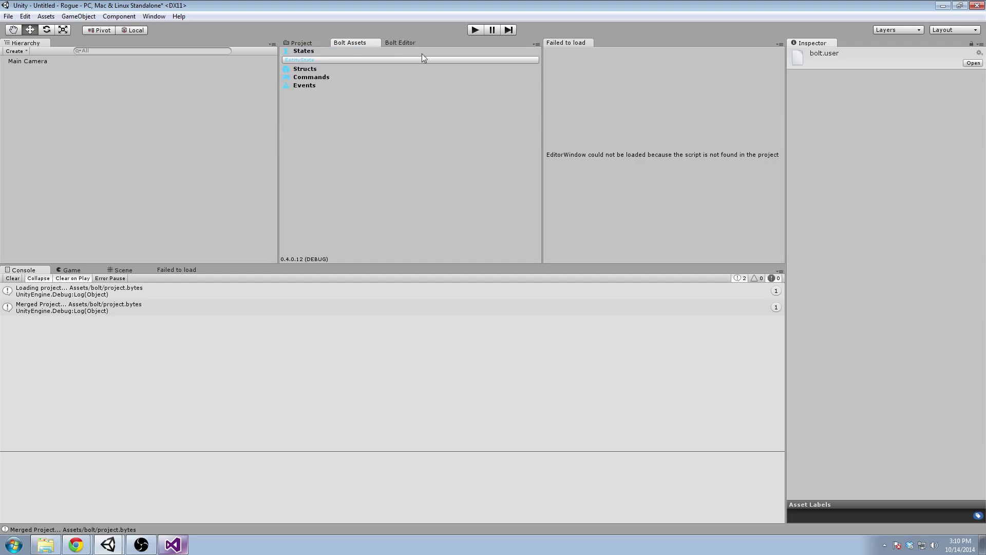
pyautogui.click(397, 43)
pyautogui.click(349, 43)
pyautogui.click(399, 43)
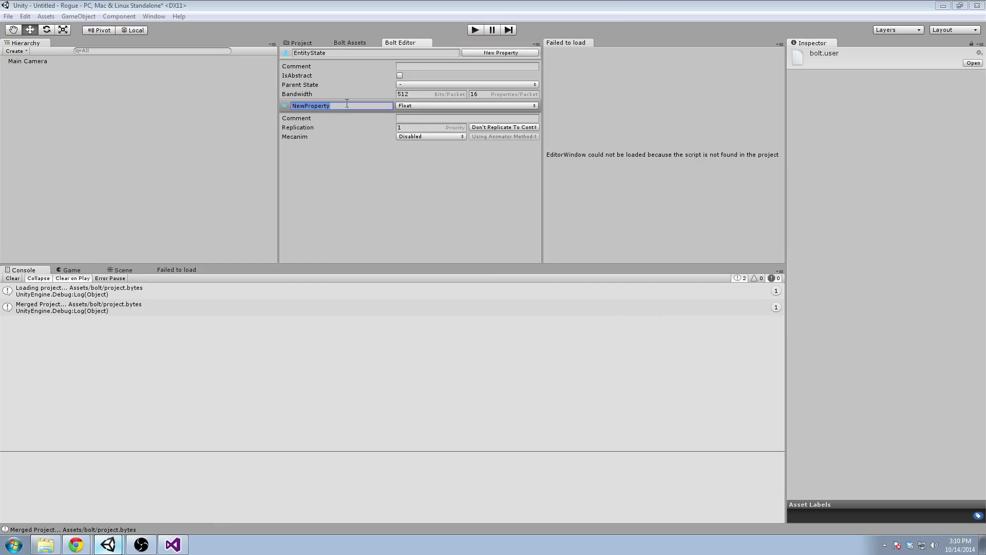
pyautogui.write('transform')
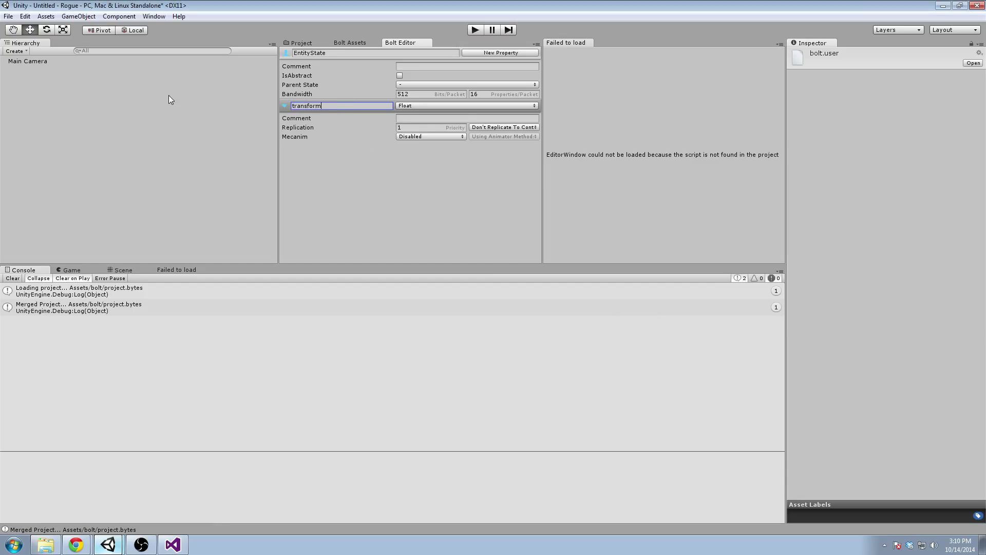
pyautogui.click(439, 106)
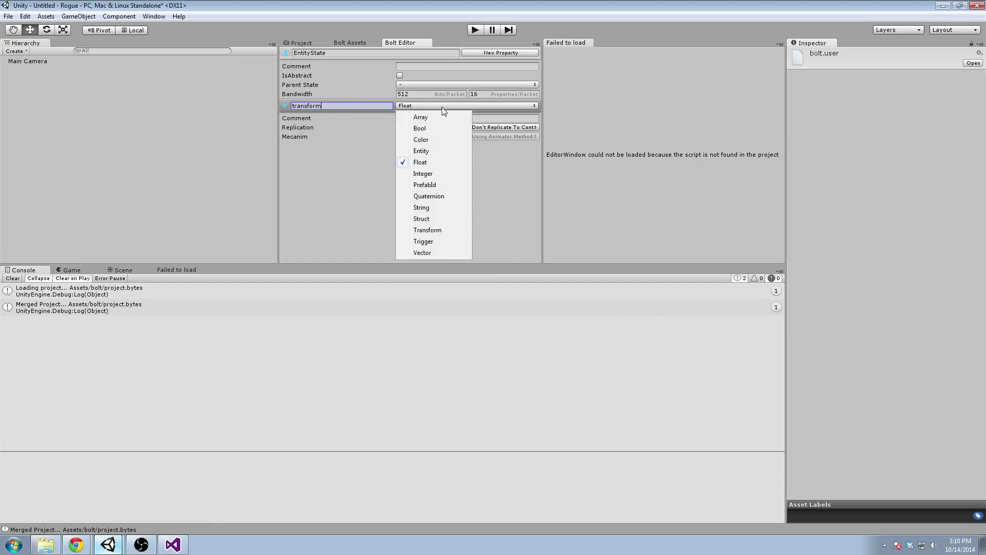
pyautogui.click(435, 230)
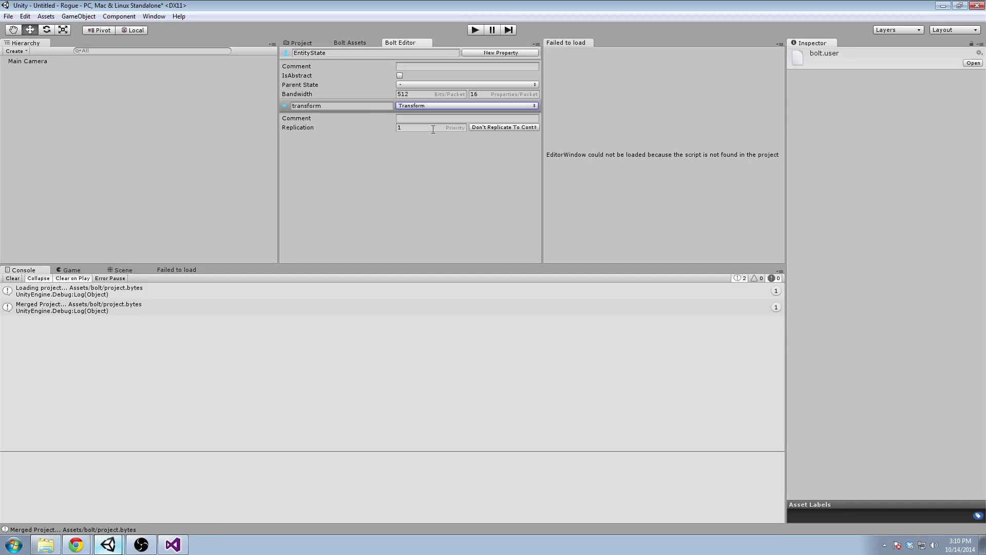
pyautogui.click(522, 127)
pyautogui.click(511, 149)
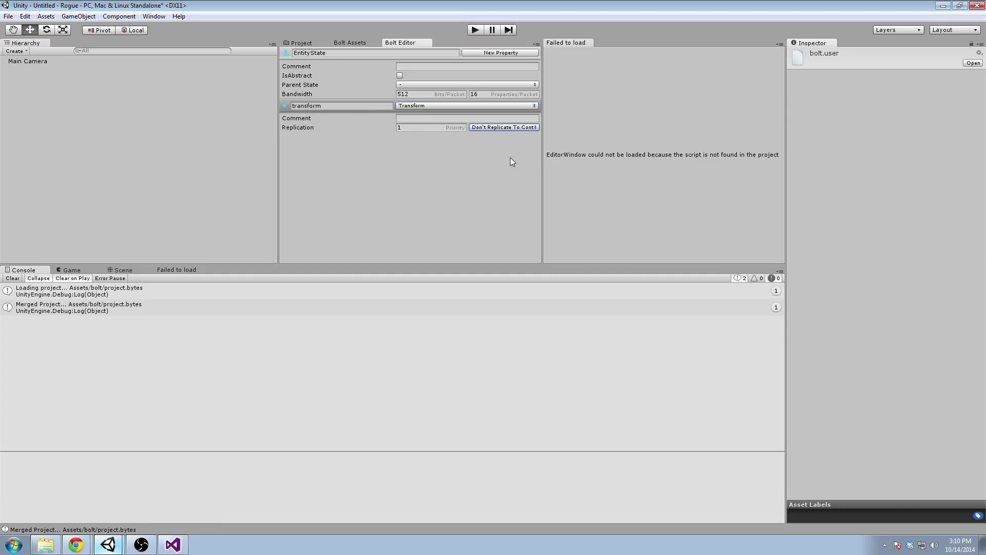
pyautogui.click(502, 127)
pyautogui.click(391, 147)
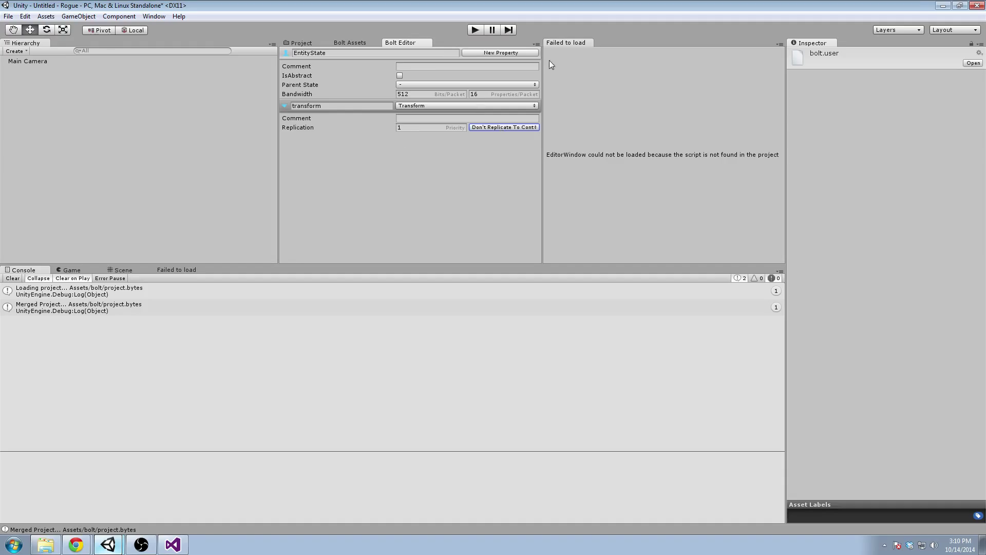
# Add a second property named Speed, keeping it Float.
pyautogui.click(522, 54)
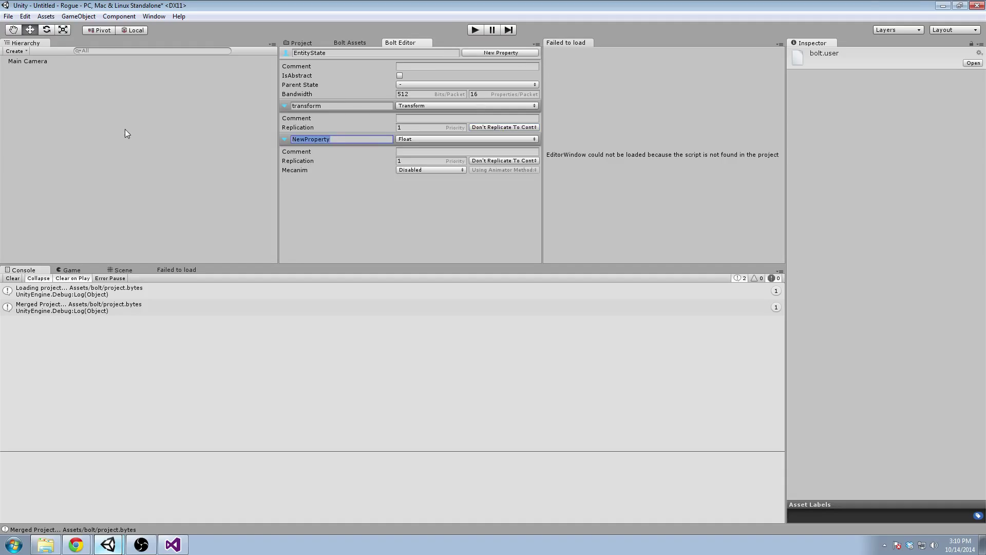
pyautogui.write('Speed')
pyautogui.click(406, 140)
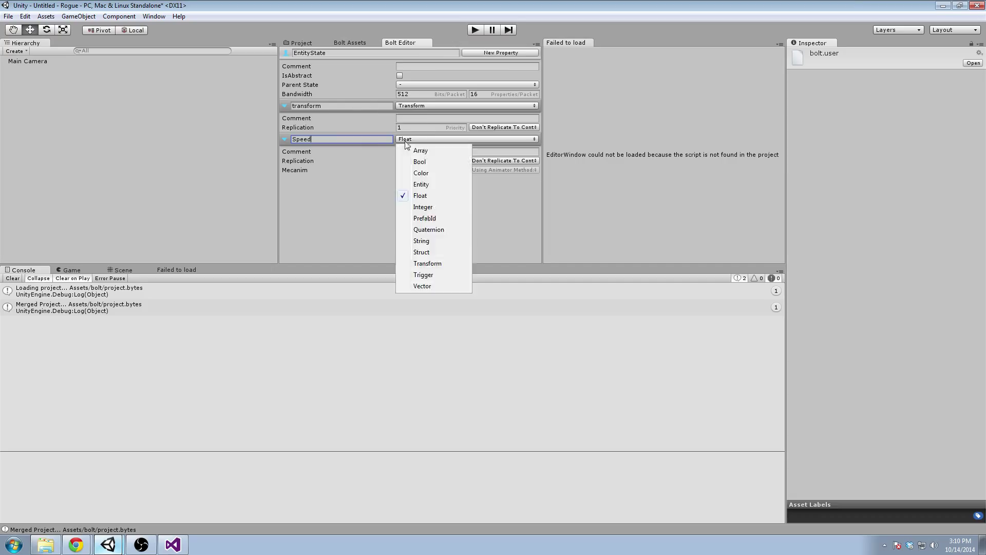
pyautogui.click(372, 190)
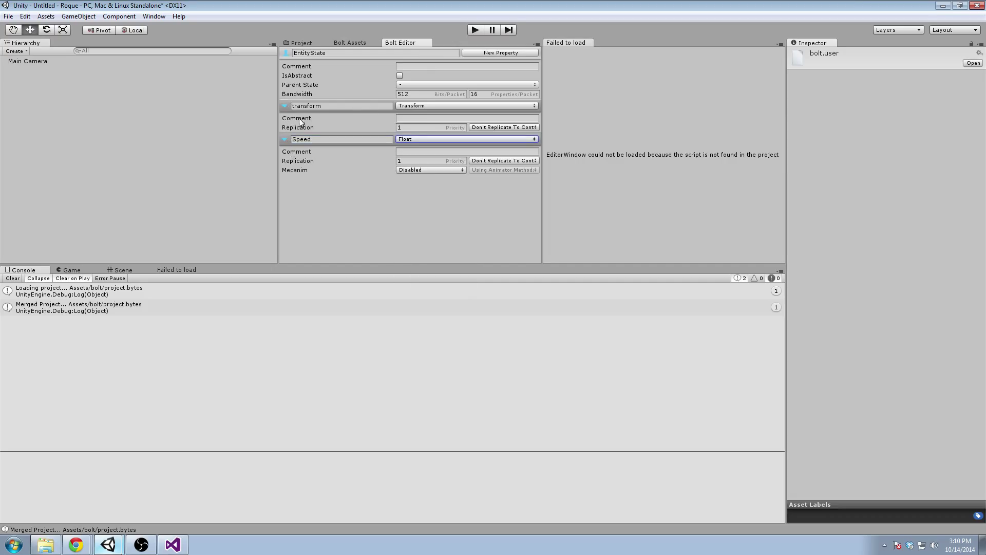
pyautogui.click(352, 43)
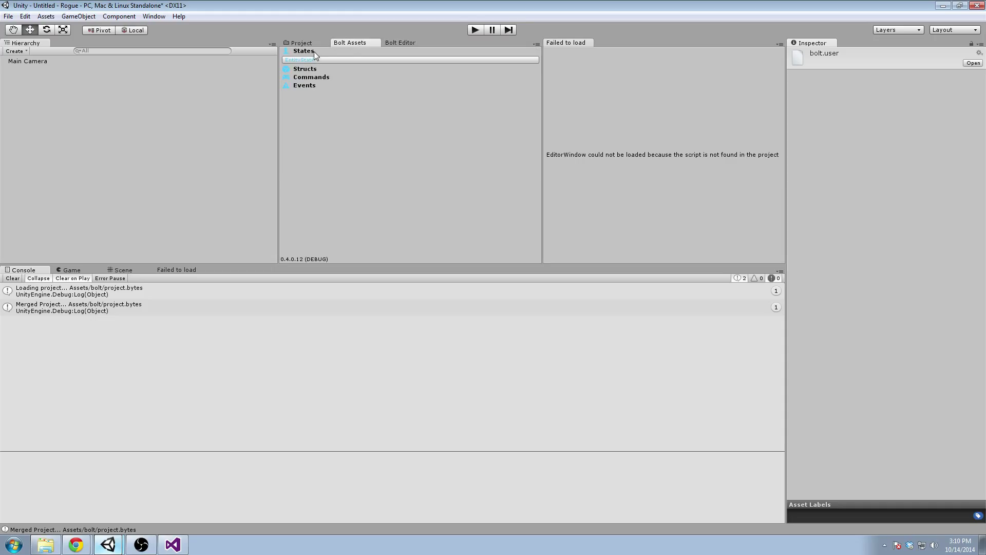
pyautogui.click(406, 43)
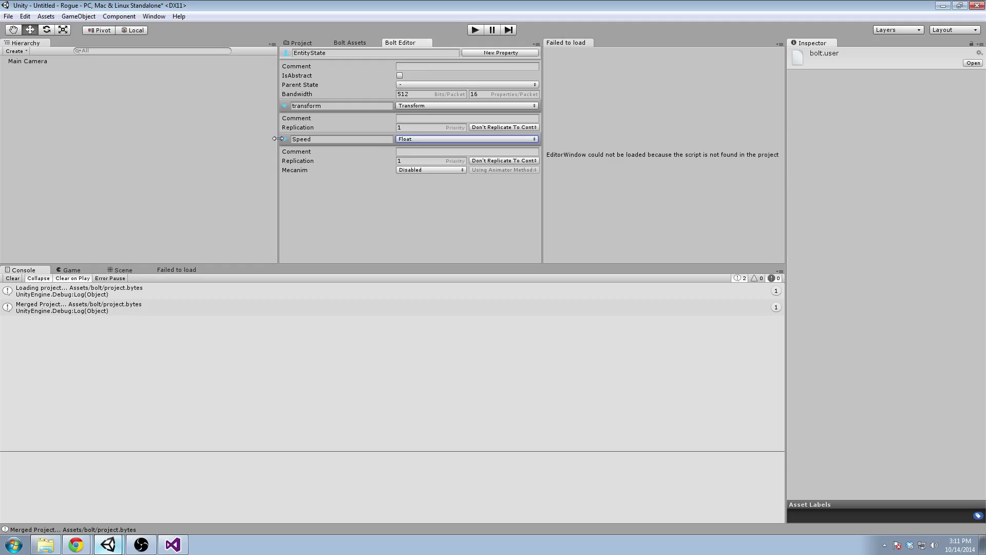
# Run Assets > Compile Bolt Assets (All), then select EntityState in the Bolt Assets list.
pyautogui.click(340, 43)
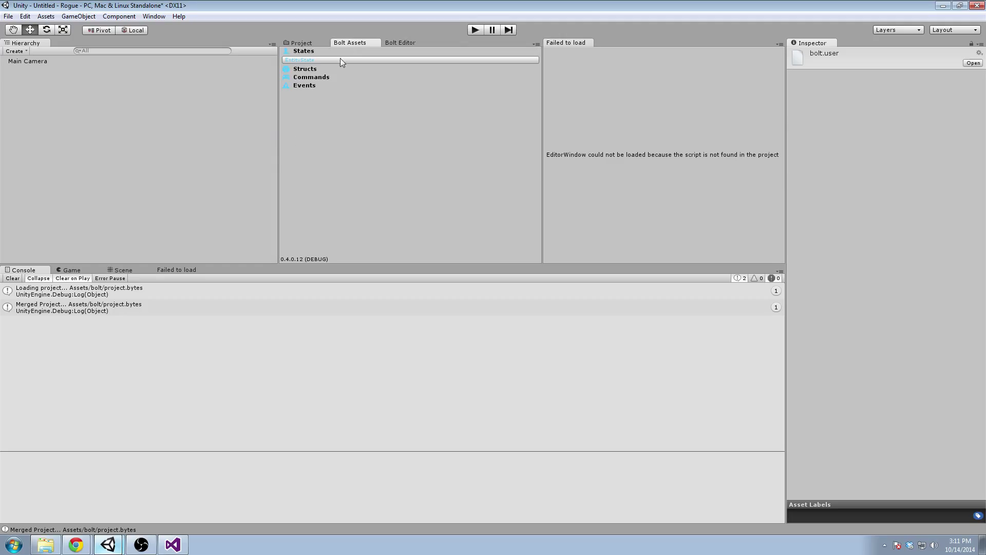
pyautogui.click(300, 42)
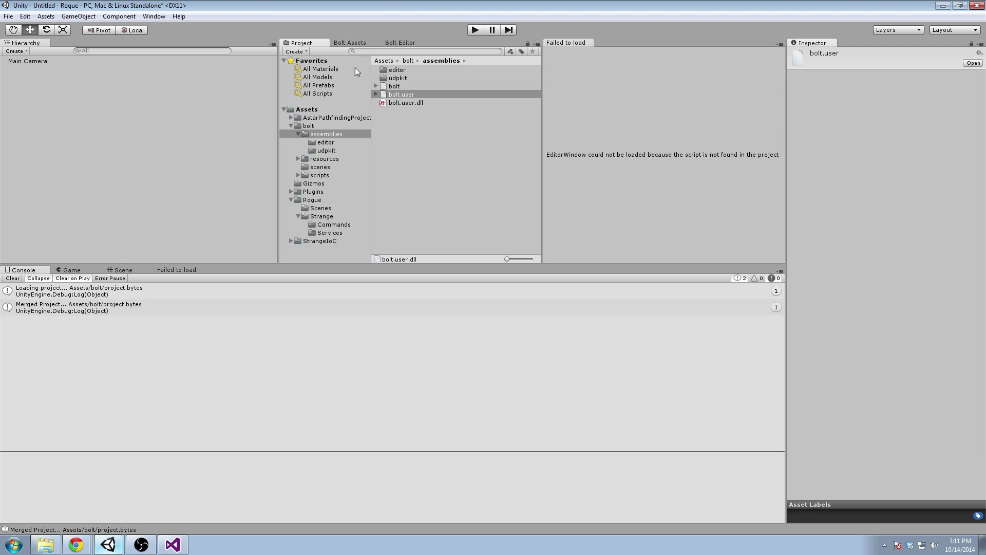
pyautogui.click(357, 41)
pyautogui.click(298, 42)
pyautogui.click(46, 17)
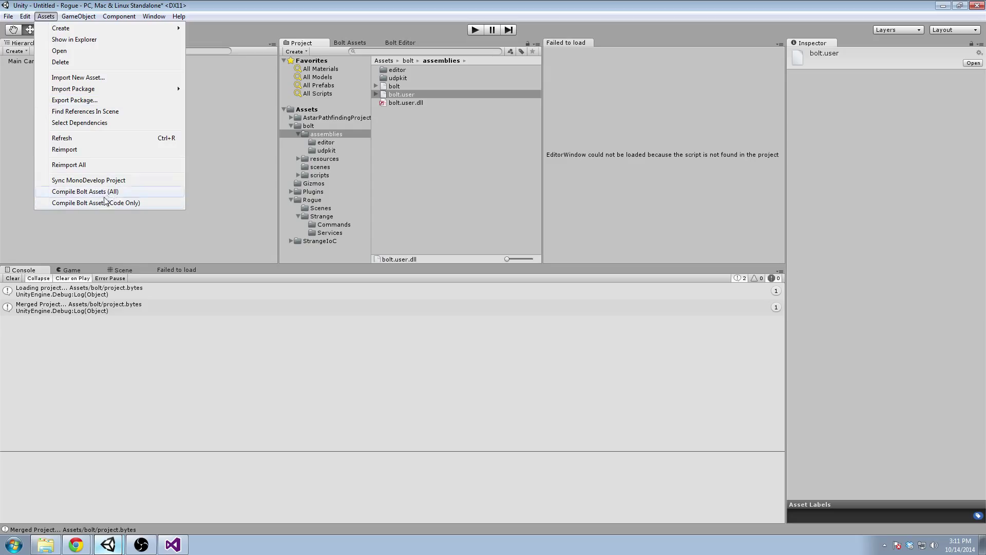
pyautogui.click(103, 192)
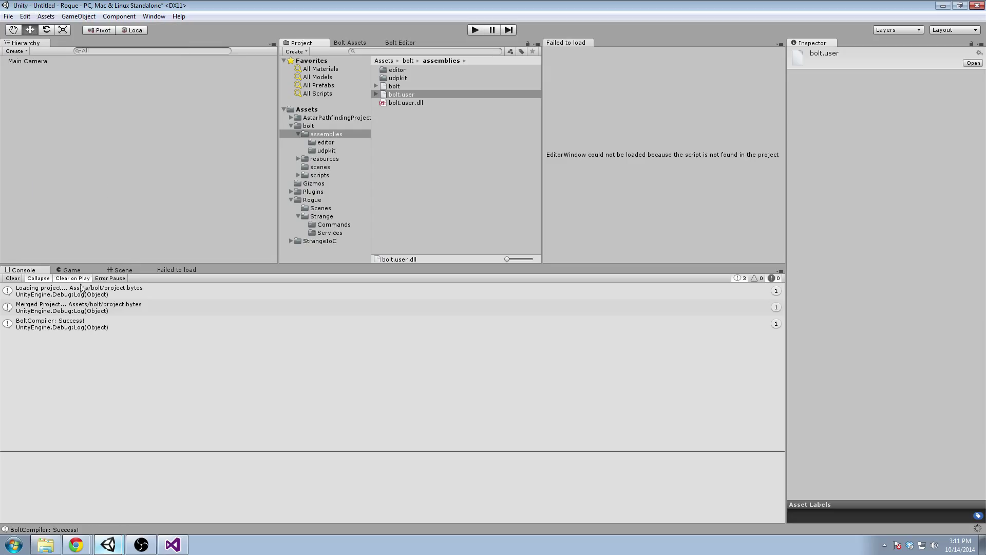
pyautogui.click(394, 97)
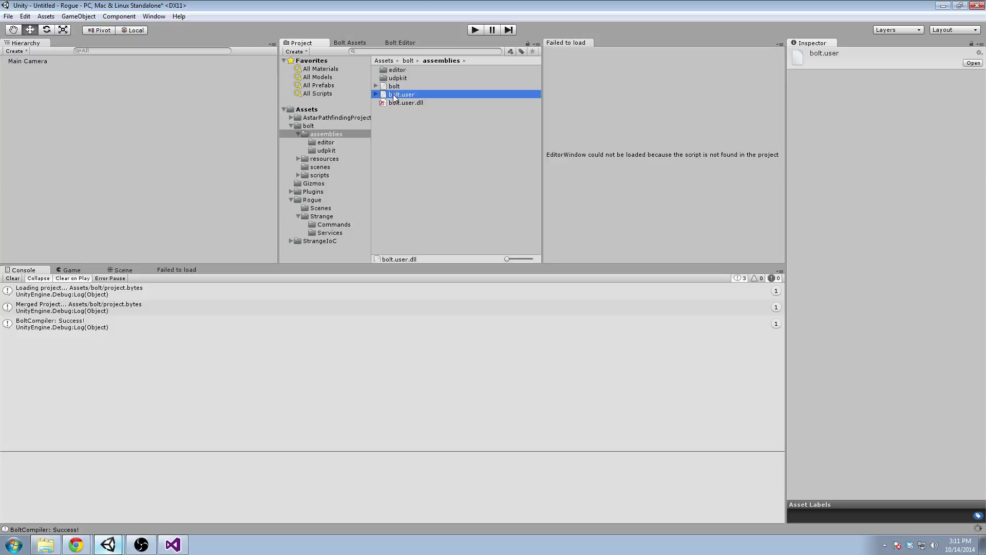
pyautogui.click(350, 41)
pyautogui.click(301, 60)
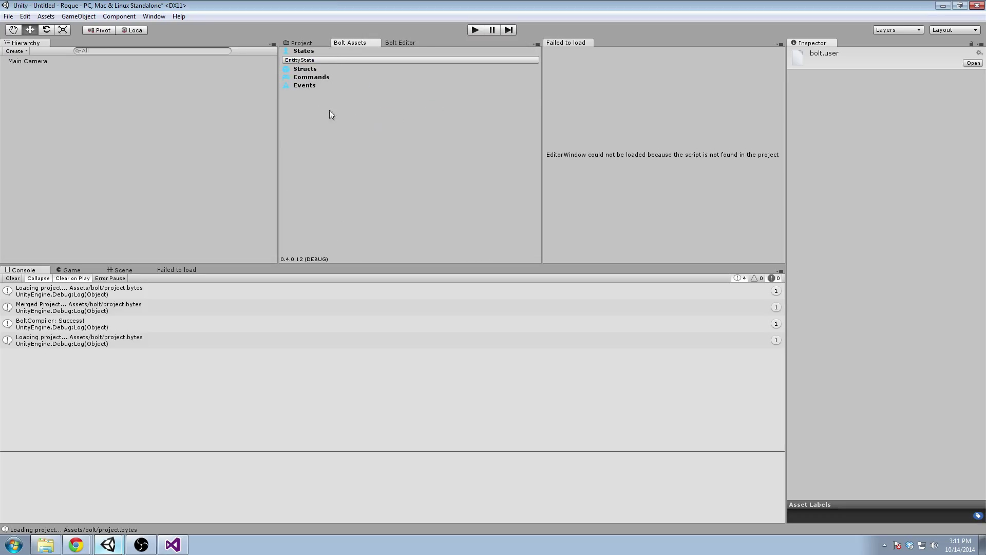
# Create a new Bolt command under Commands named PlayerCommand.
pyautogui.rightClick(309, 77)
pyautogui.click(356, 118)
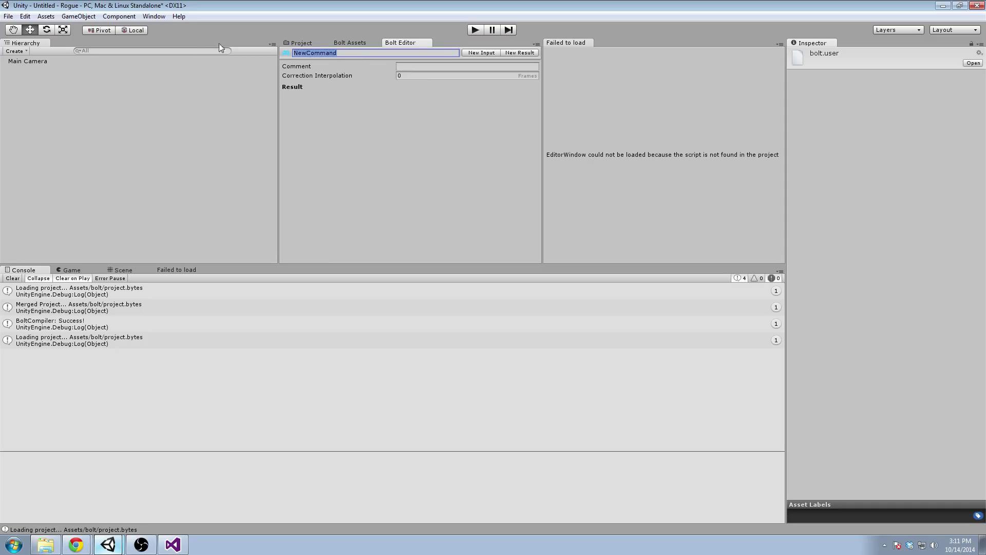
pyautogui.write('PlayerCommand')
pyautogui.click(421, 75)
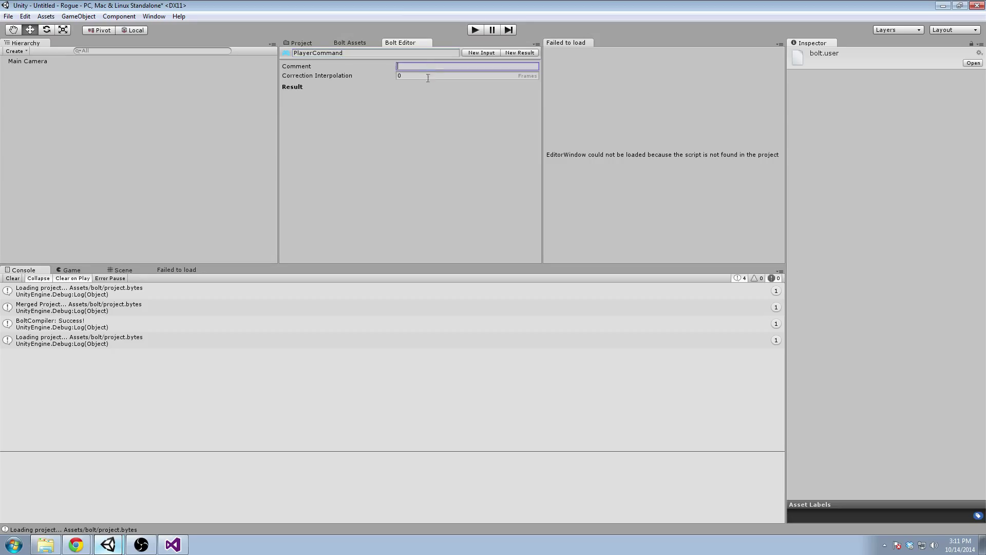
# Add a Vector input named movedir to PlayerCommand.
pyautogui.click(487, 53)
pyautogui.moveTo(322, 87); pyautogui.dragTo(391, 86)
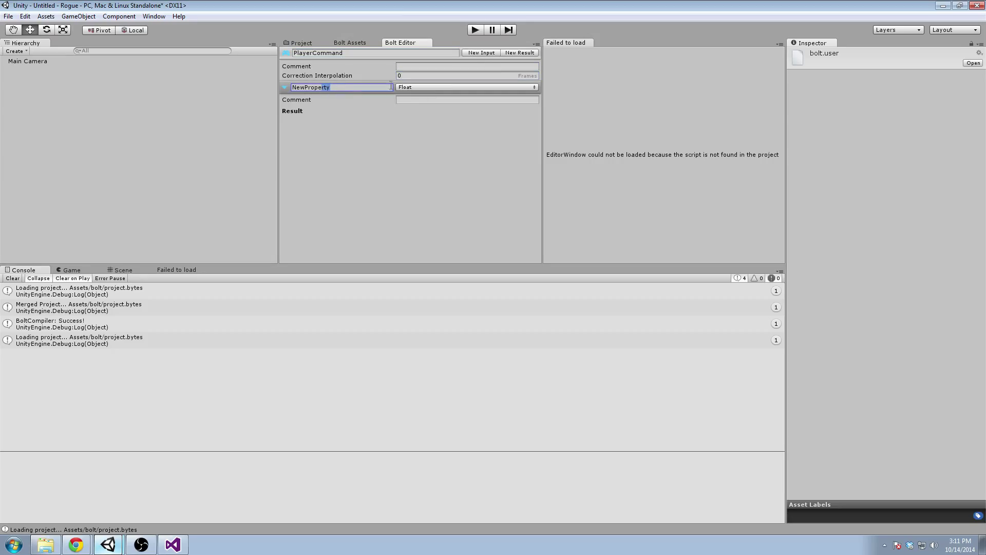
pyautogui.press('BackSpace')
pyautogui.press('BackSpace')
pyautogui.press('BackSpace')
pyautogui.press('BackSpace')
pyautogui.press('BackSpace')
pyautogui.press('BackSpace')
pyautogui.press('BackSpace')
pyautogui.press('BackSpace')
pyautogui.press('BackSpace')
pyautogui.write('movedi')
pyautogui.click(411, 87)
pyautogui.click(440, 190)
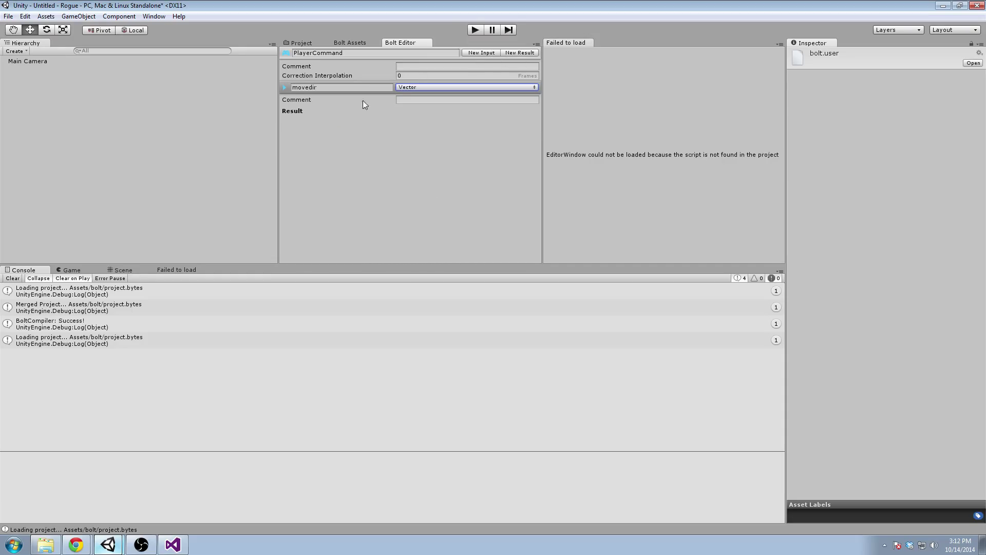
pyautogui.click(482, 53)
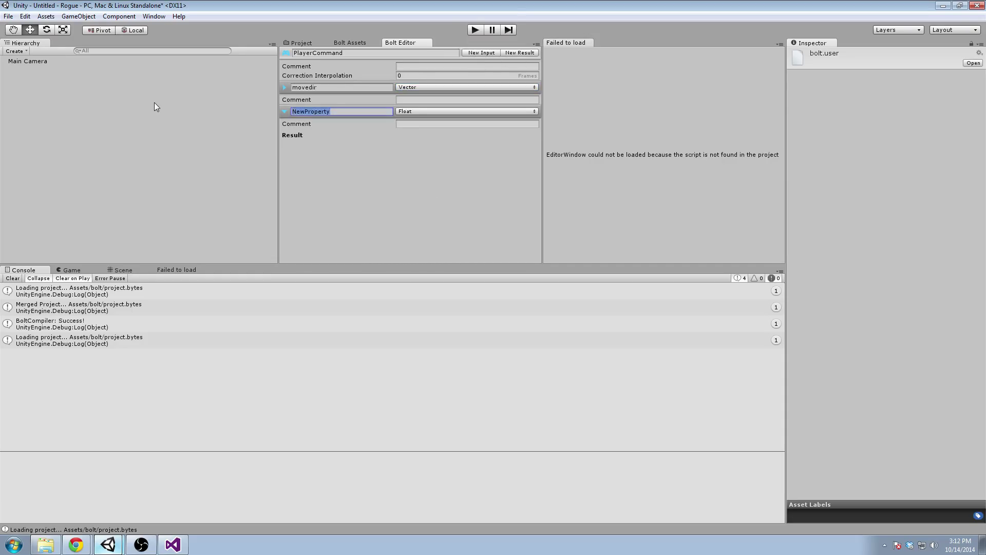
# Name the second Float input rotationY.
pyautogui.write('rotationY')
pyautogui.click(405, 123)
pyautogui.click(334, 112)
pyautogui.click(327, 87)
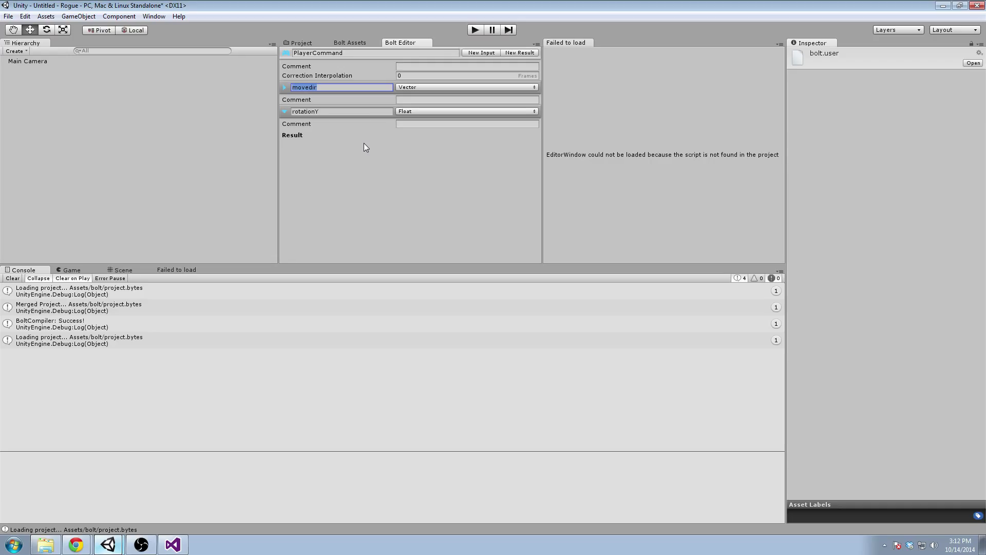
pyautogui.click(349, 88)
# Select Main Camera in the Hierarchy and check its Y rotation in the Inspector.
pyautogui.click(329, 111)
pyautogui.press('End')
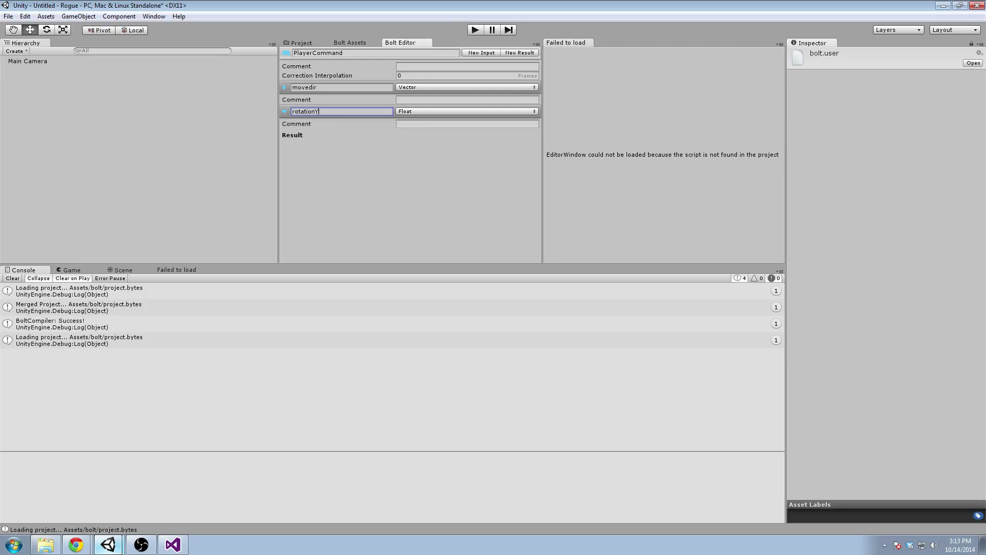
pyautogui.click(39, 61)
pyautogui.click(916, 92)
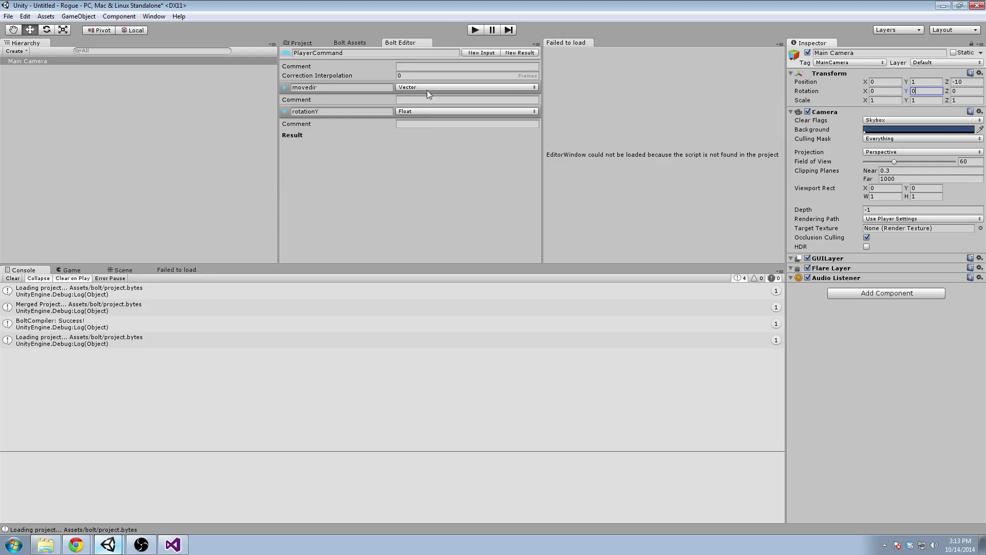
# Add a Vector result named position to PlayerCommand.
pyautogui.click(518, 53)
pyautogui.click(359, 149)
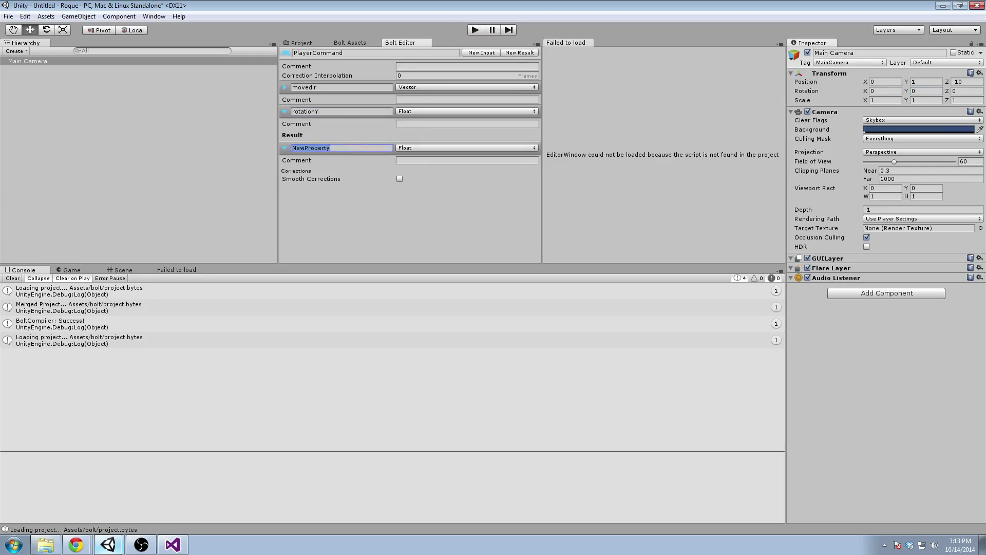
pyautogui.write('position')
pyautogui.click(411, 147)
pyautogui.click(432, 251)
# Add a second Float result named rotationY and review the input and result names.
pyautogui.click(519, 53)
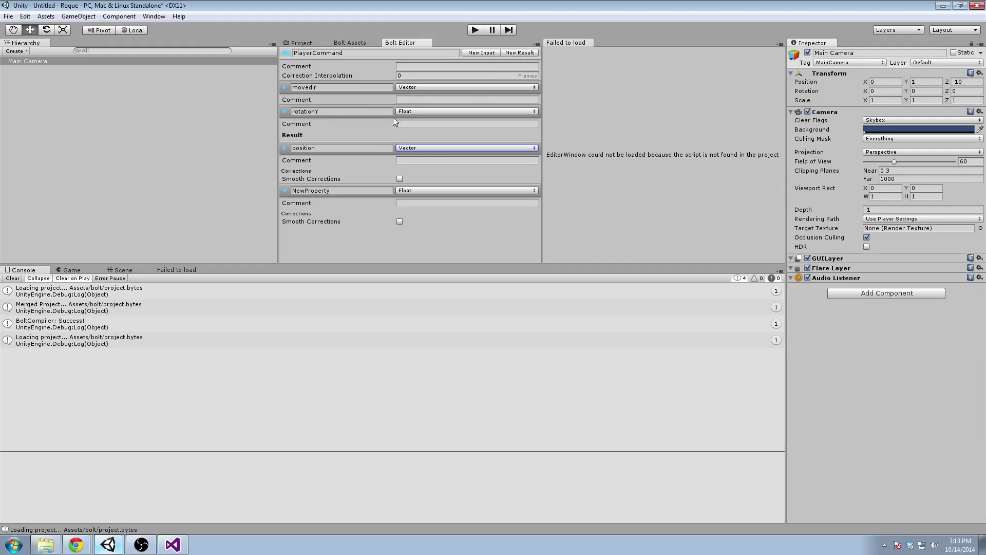
pyautogui.write('rotat')
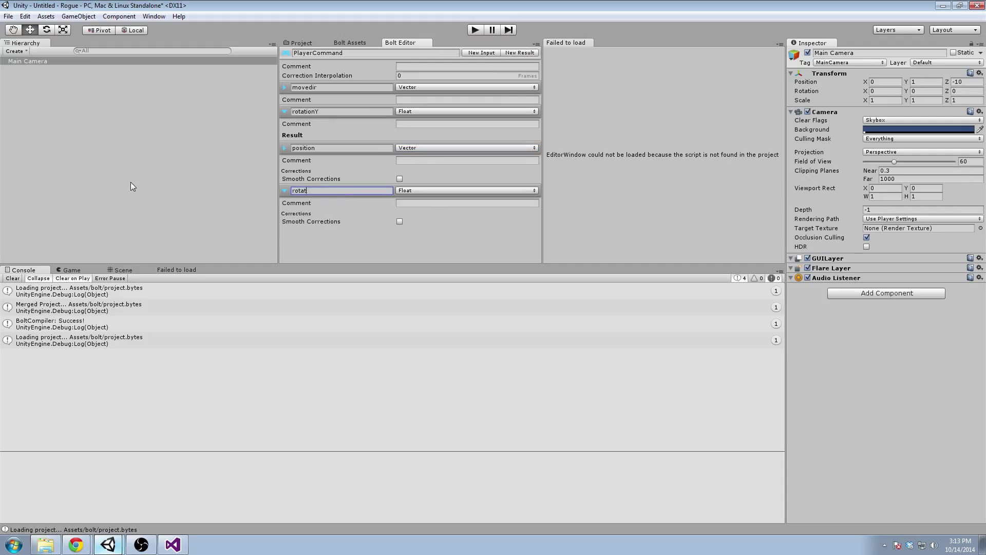
pyautogui.write('ionY')
pyautogui.click(339, 146)
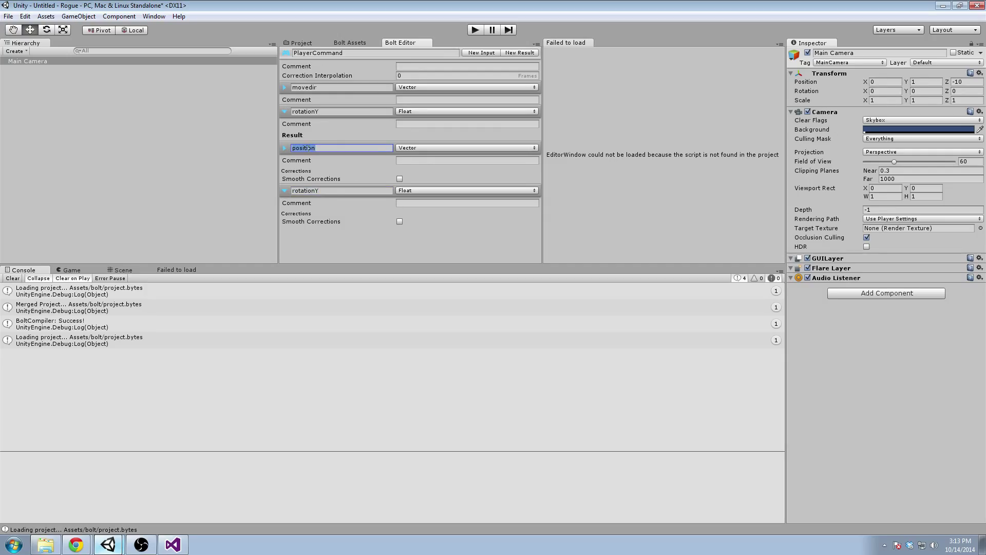
pyautogui.click(328, 190)
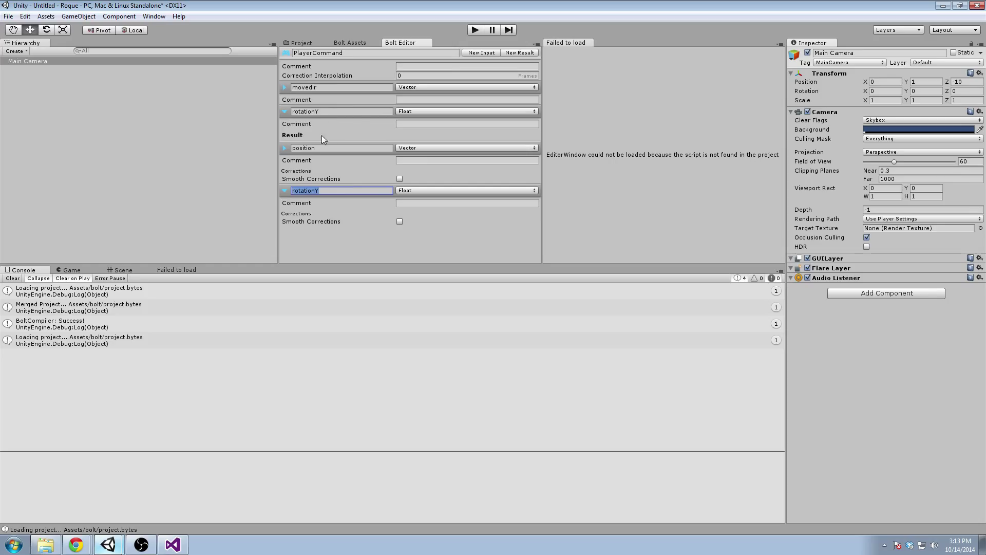
pyautogui.click(298, 87)
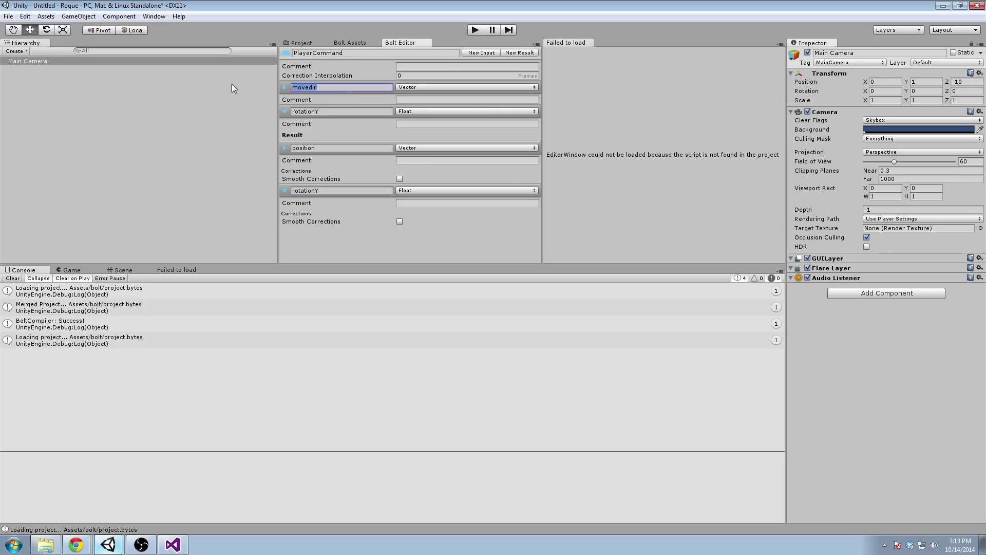
pyautogui.click(351, 112)
pyautogui.click(325, 114)
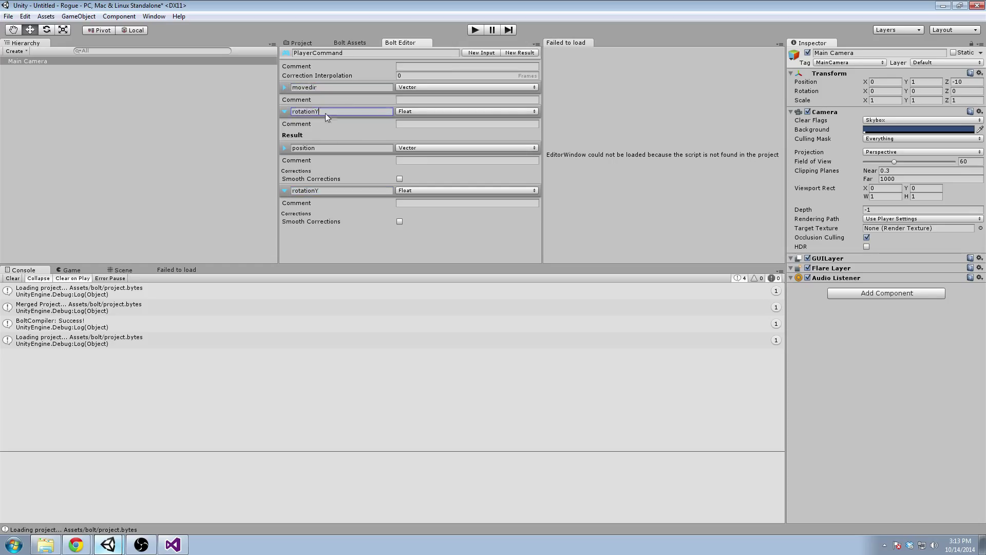
pyautogui.click(333, 86)
pyautogui.click(328, 148)
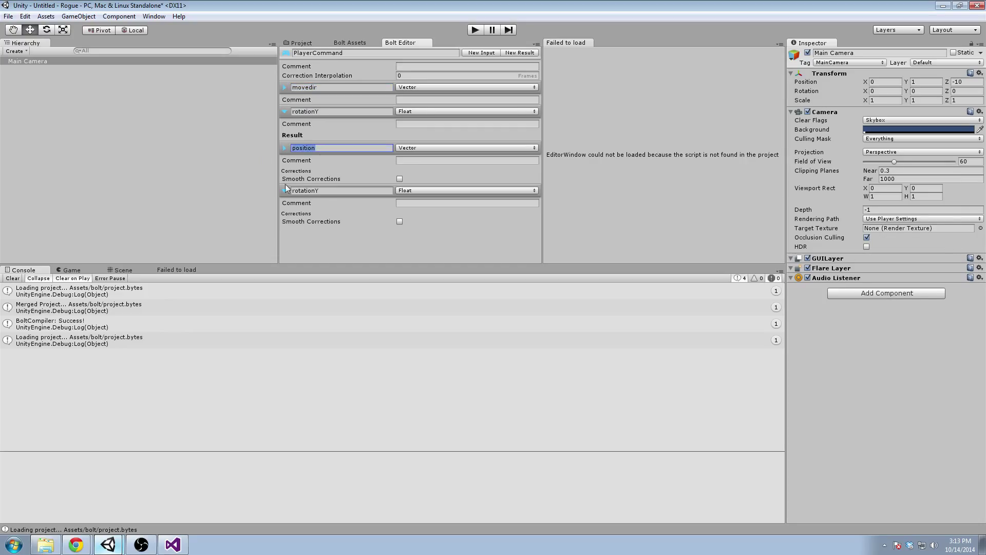
pyautogui.click(332, 191)
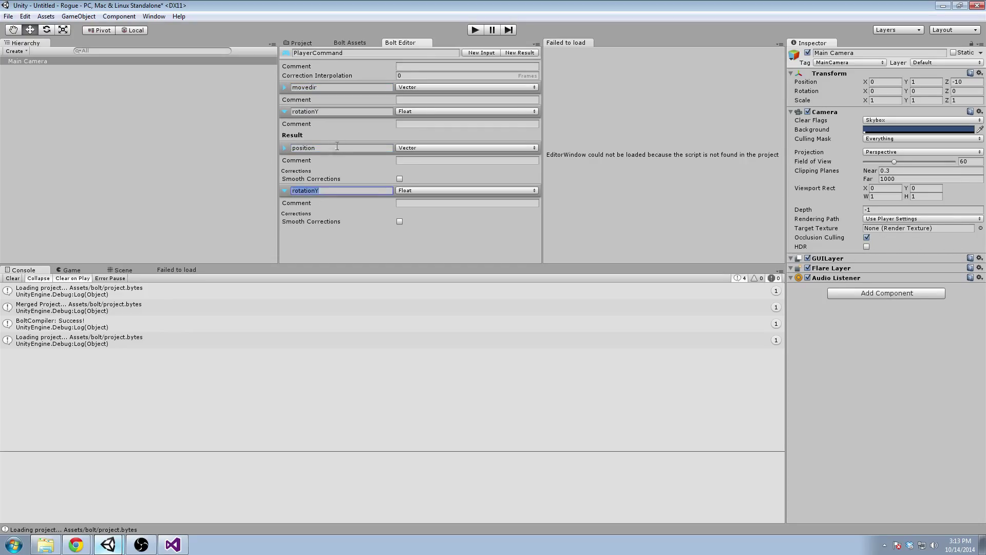
pyautogui.click(337, 148)
pyautogui.click(308, 191)
pyautogui.click(327, 148)
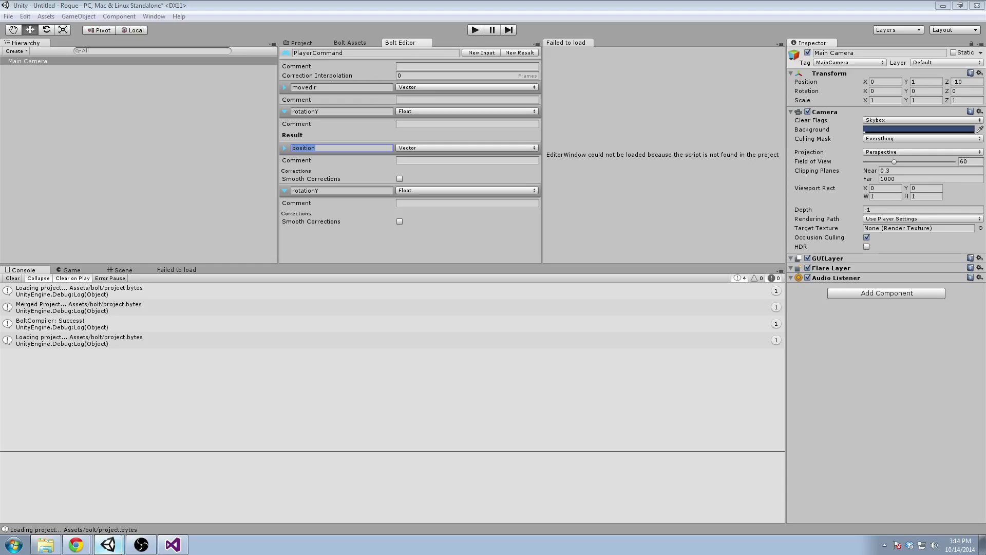
# Create a new Bolt struct under Structs named Vitals.
pyautogui.click(352, 41)
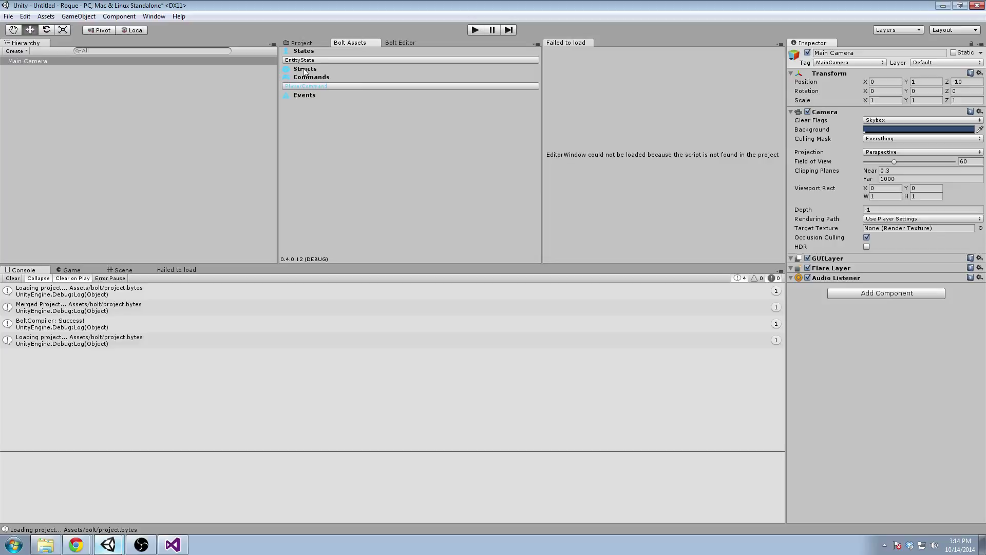
pyautogui.click(315, 59)
pyautogui.click(350, 42)
pyautogui.rightClick(304, 68)
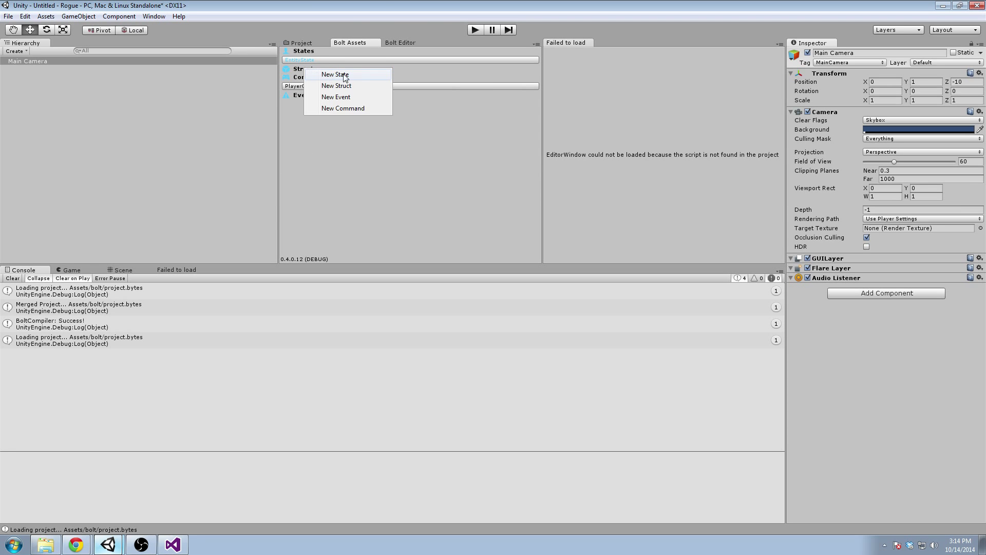
pyautogui.click(371, 86)
pyautogui.click(296, 53)
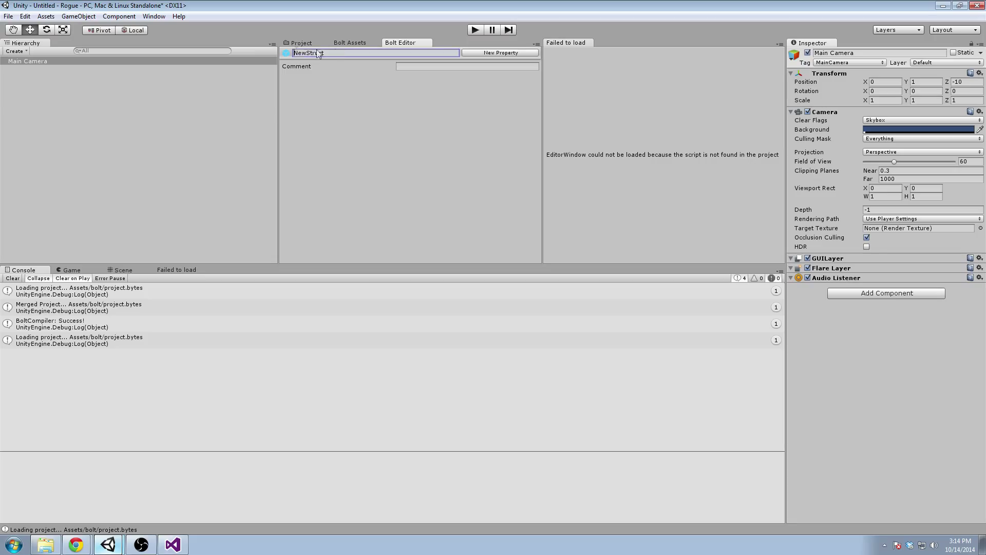
pyautogui.press('Delete')
pyautogui.press('Delete')
pyautogui.press('Delete')
pyautogui.press('Delete')
pyautogui.press('Delete')
pyautogui.press('Delete')
pyautogui.press('Delete')
pyautogui.press('Delete')
pyautogui.press('Delete')
pyautogui.write('Vitals')
# Add Float properties Current, Max and RegenPer5 to Vitals.
pyautogui.click(520, 53)
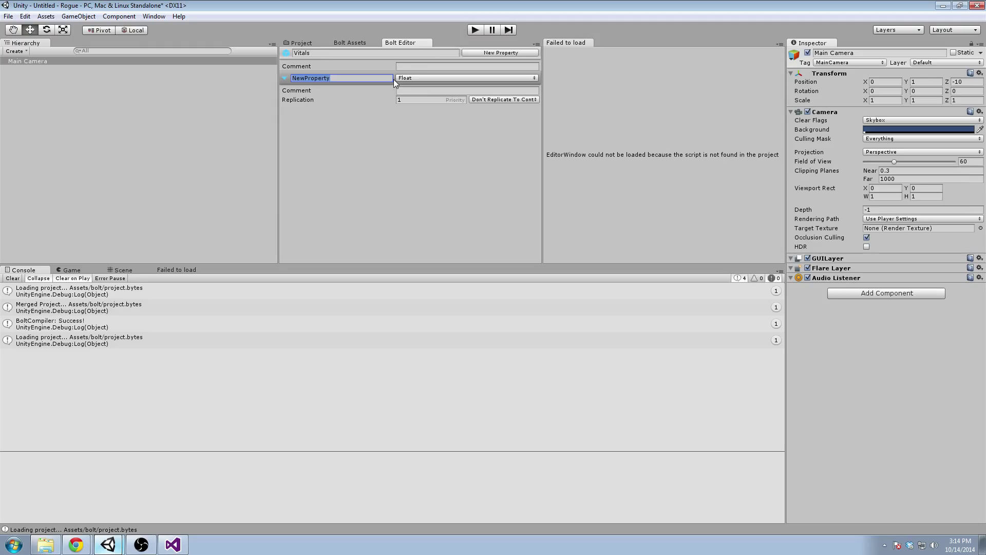
pyautogui.write('Current')
pyautogui.click(497, 53)
pyautogui.write('Max')
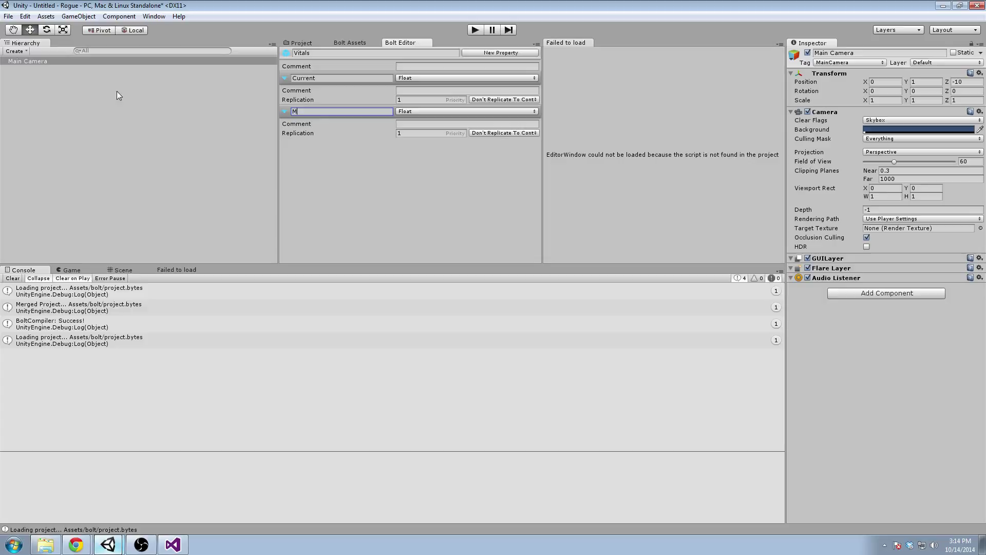
pyautogui.click(514, 52)
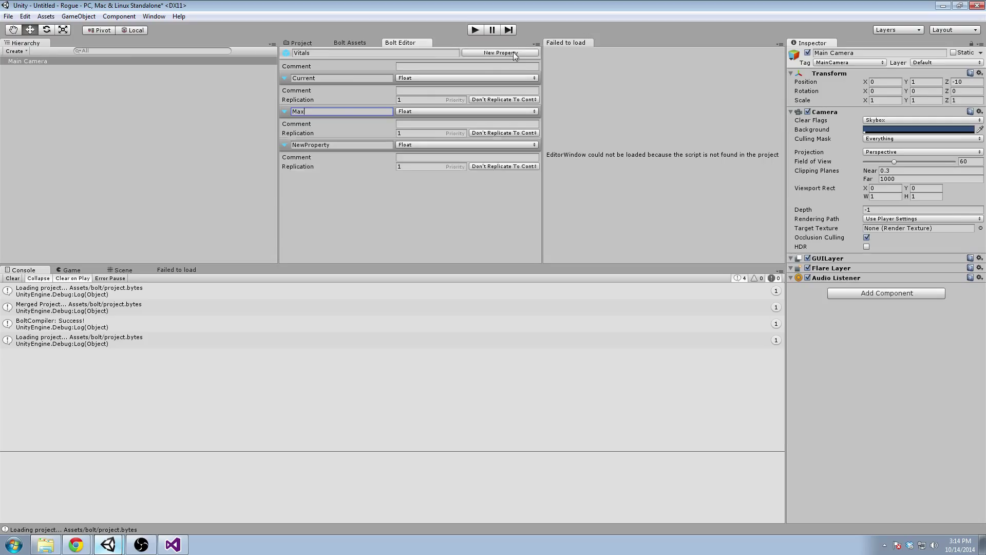
pyautogui.click(338, 144)
pyautogui.write('RegenPer5')
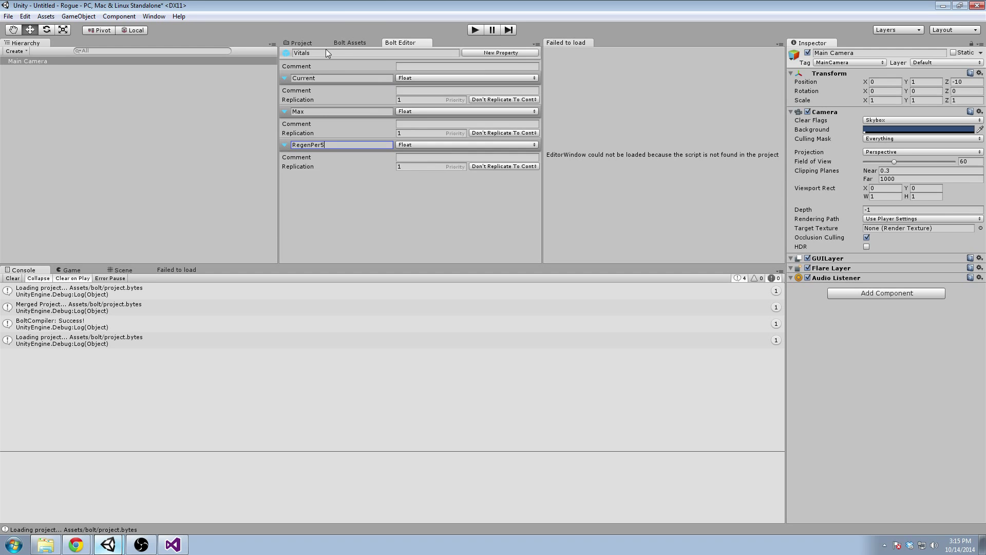
# Add a new EntityState property named Health of type Struct, using the Vitals struct.
pyautogui.click(302, 42)
pyautogui.click(348, 43)
pyautogui.click(335, 60)
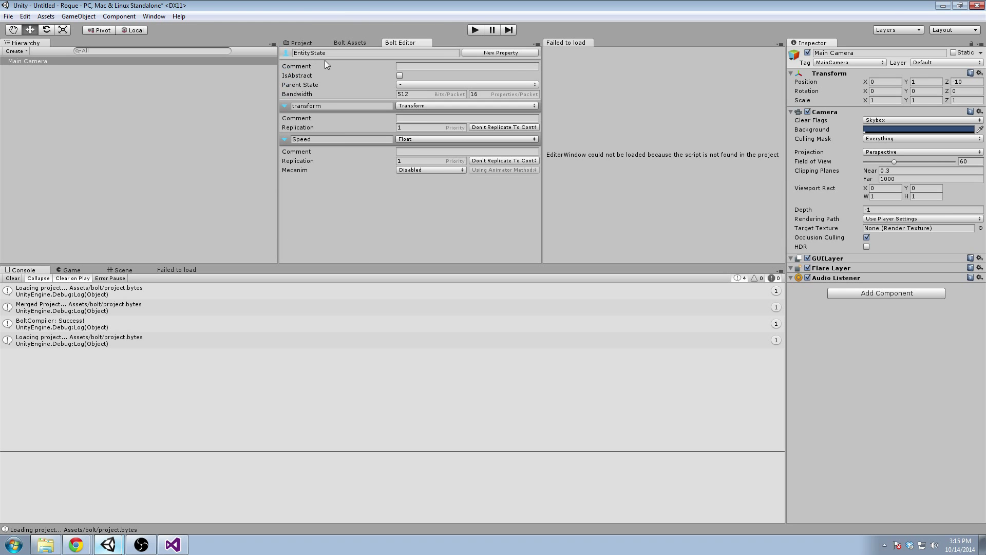
pyautogui.click(516, 53)
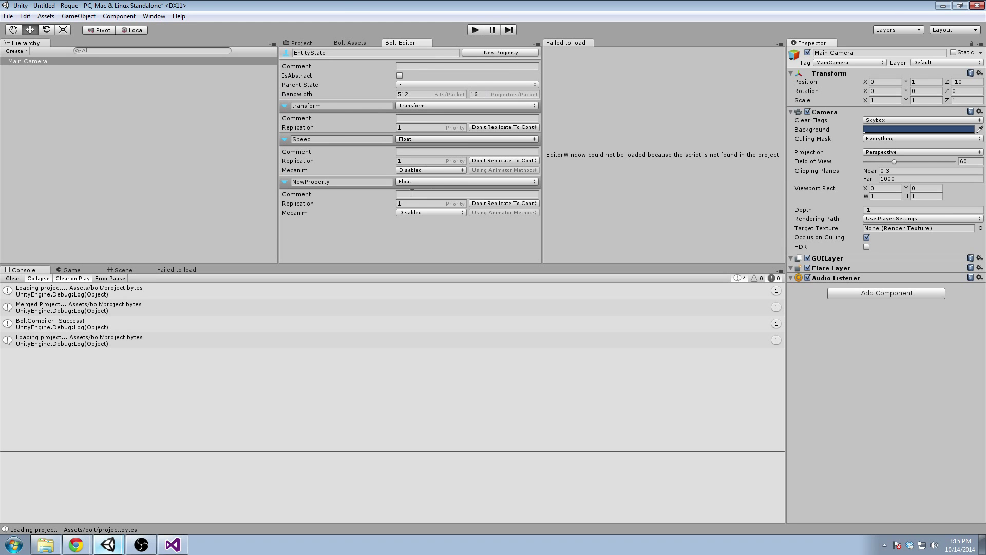
pyautogui.click(436, 181)
pyautogui.click(438, 294)
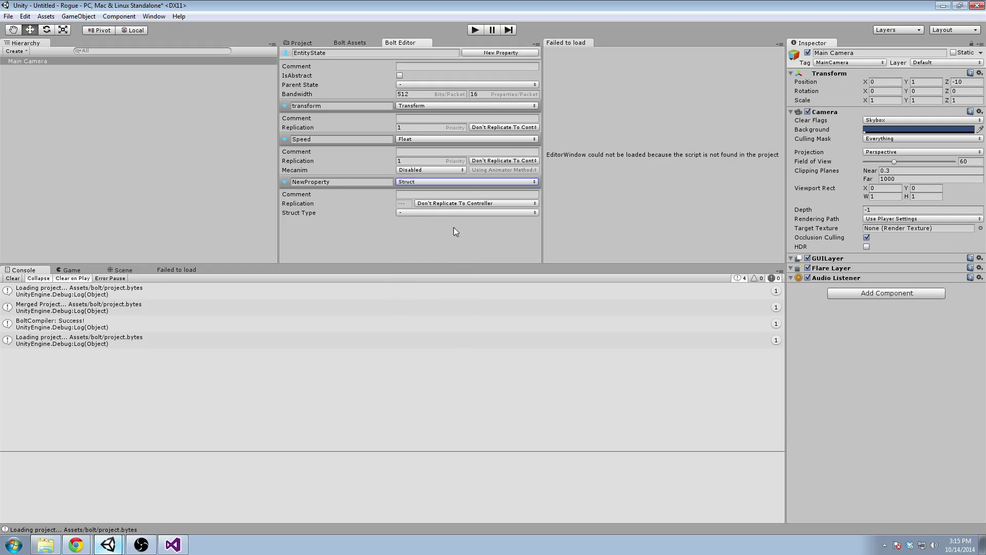
pyautogui.click(439, 213)
pyautogui.click(441, 234)
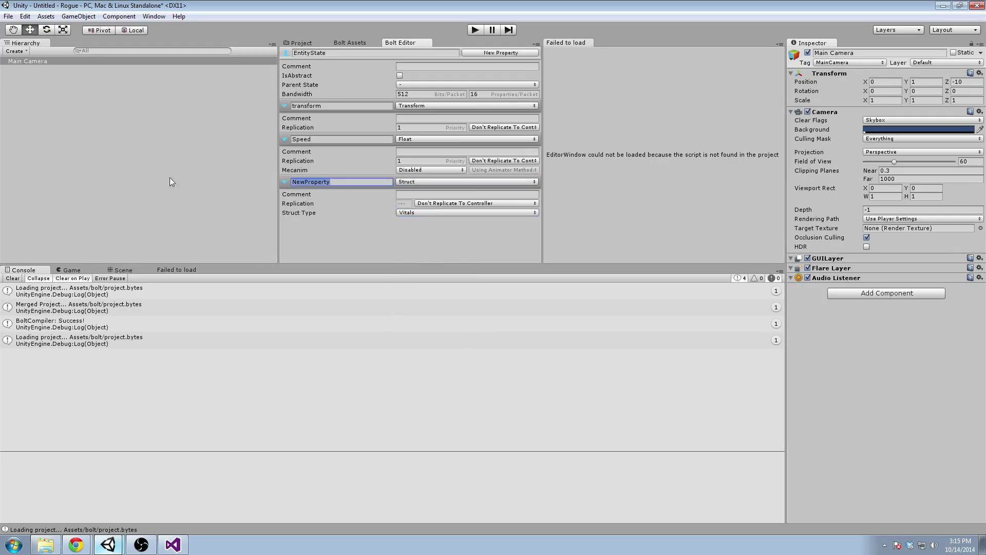
pyautogui.write('Health')
# Set both Health and Speed to Replicate To Controller, leaving the transform unchanged.
pyautogui.click(474, 203)
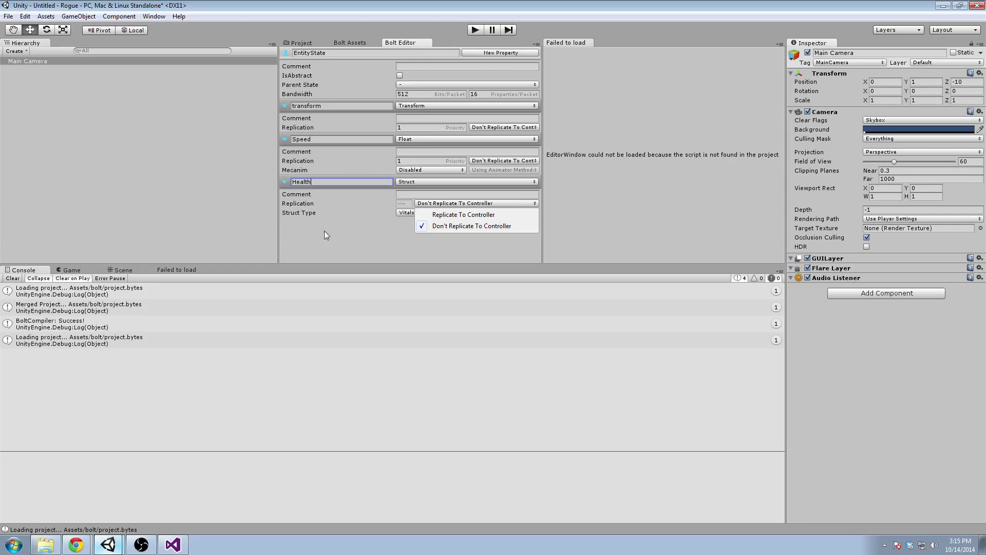
pyautogui.click(469, 215)
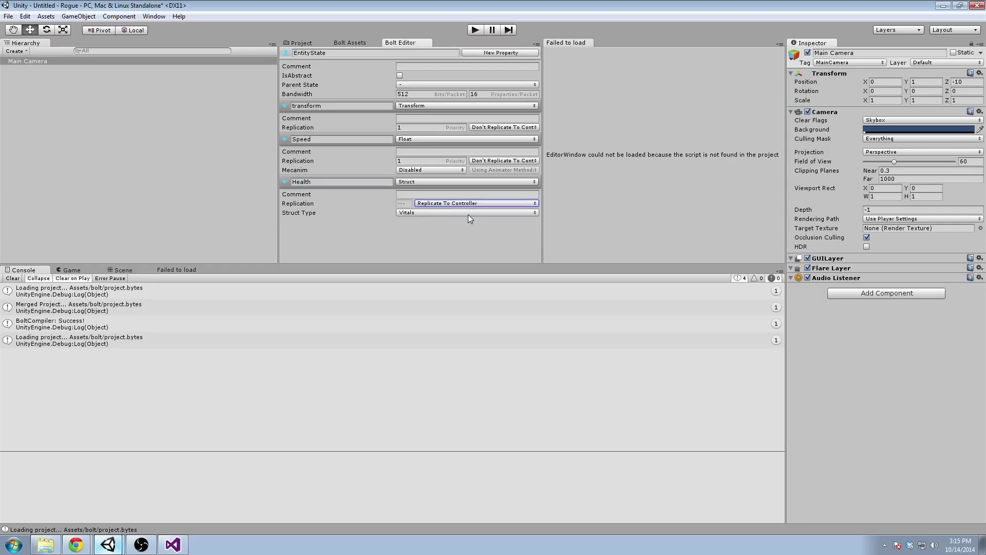
pyautogui.click(447, 204)
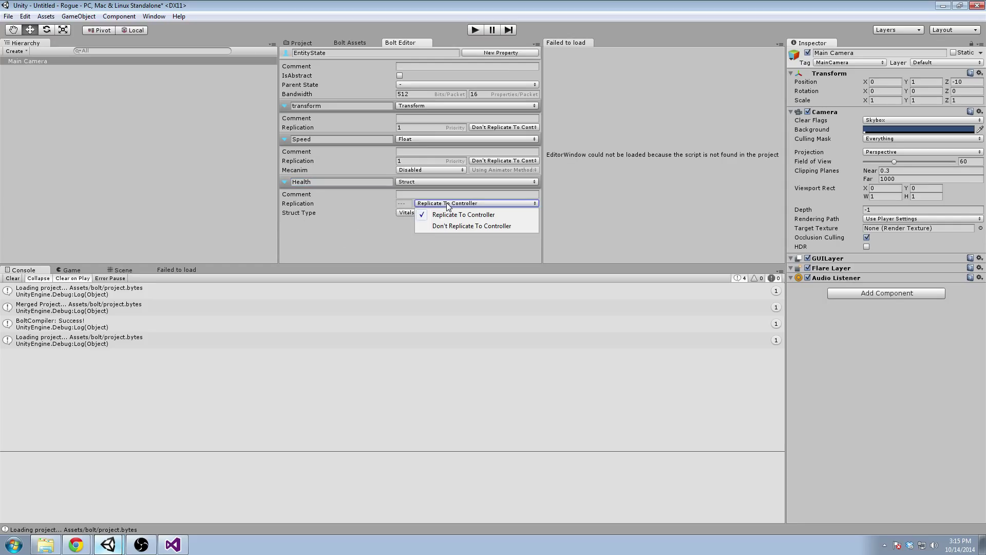
pyautogui.click(465, 151)
pyautogui.click(504, 161)
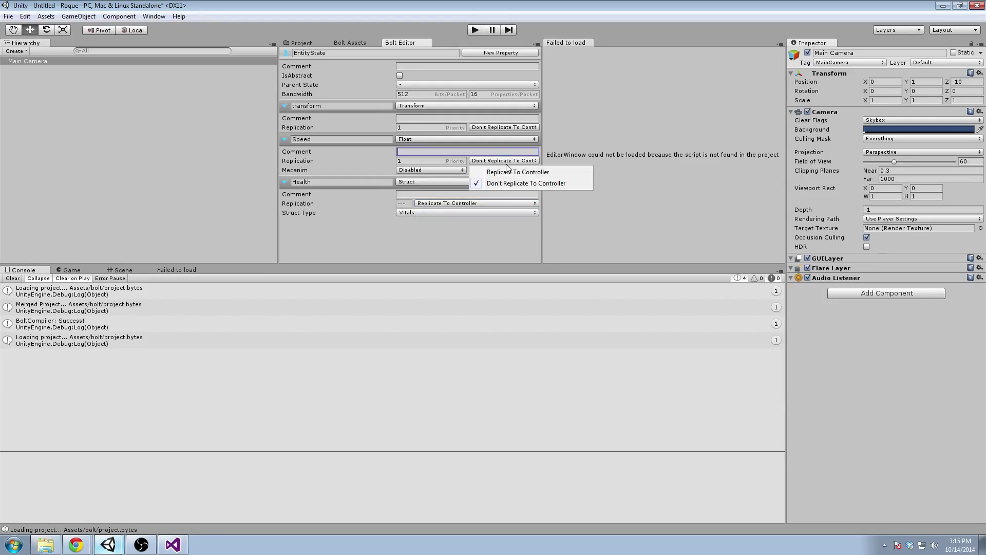
pyautogui.click(496, 172)
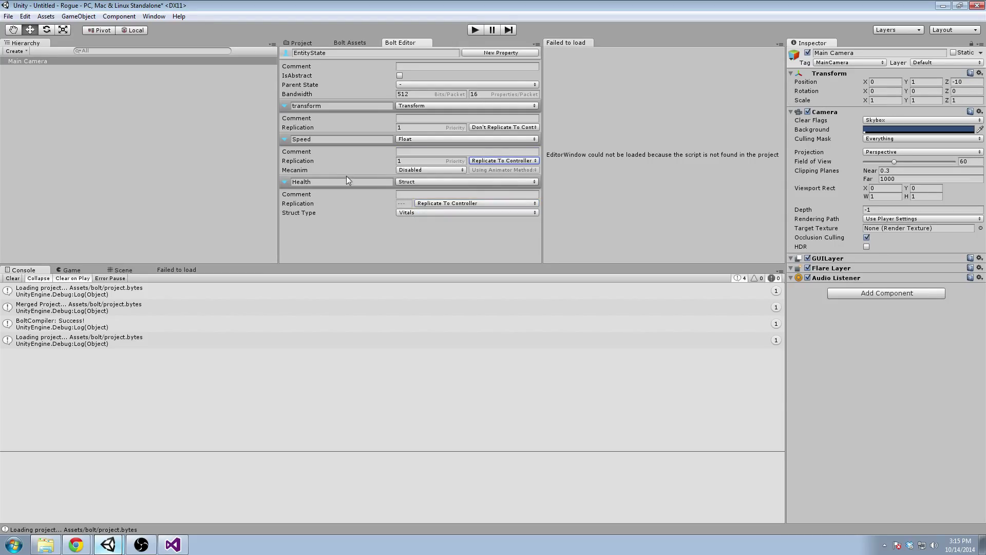
pyautogui.click(488, 126)
pyautogui.click(429, 136)
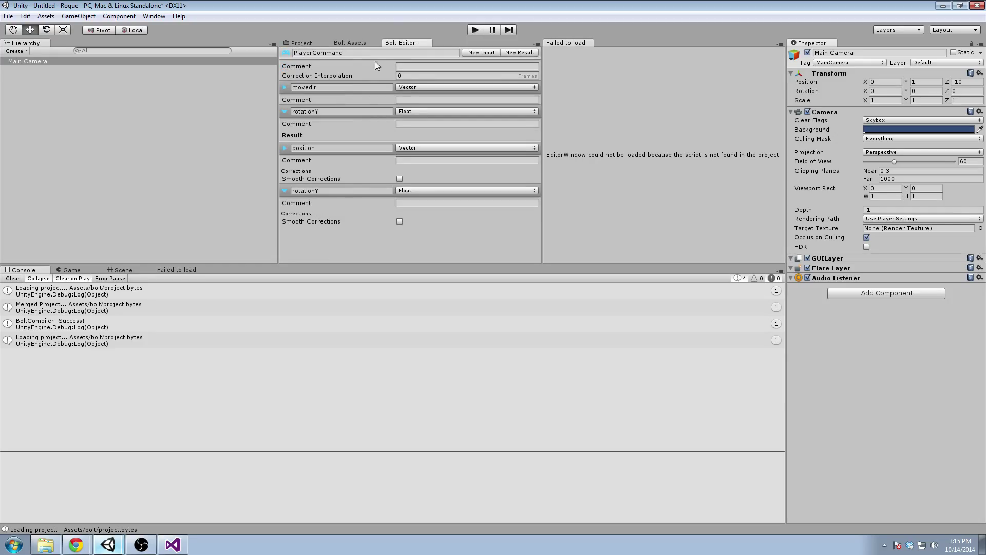
# Reopen EntityState and confirm the Speed and Health replication settings.
pyautogui.click(348, 45)
pyautogui.click(302, 43)
pyautogui.click(354, 43)
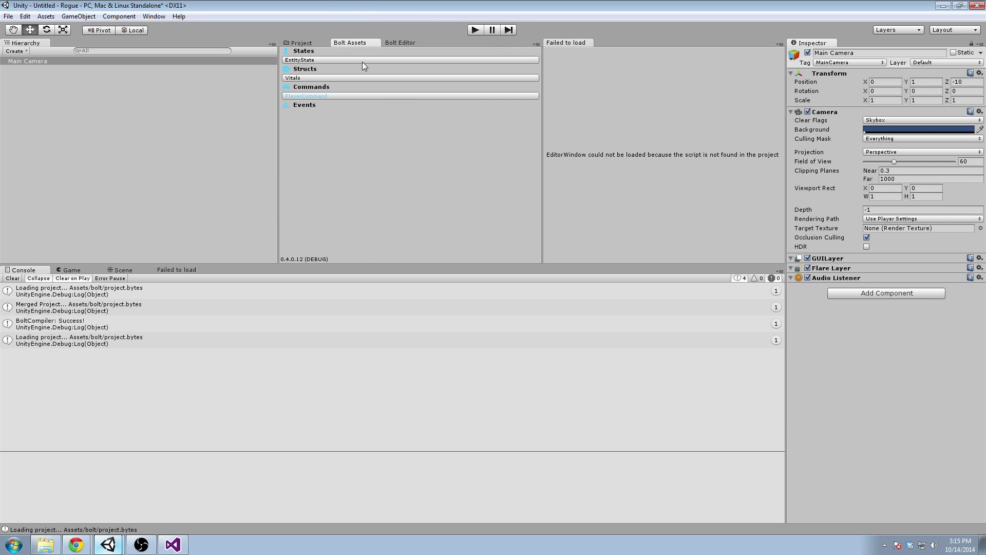
pyautogui.click(322, 60)
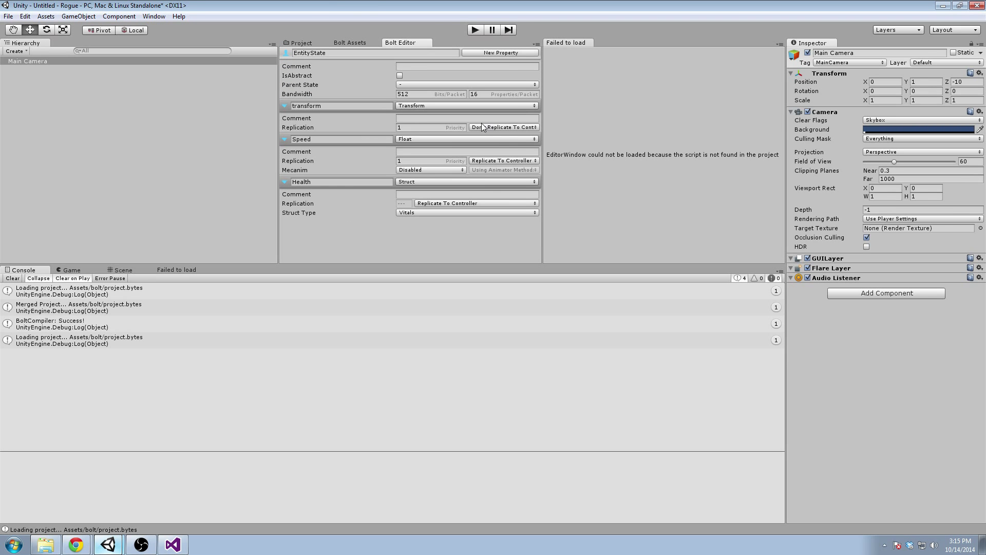
pyautogui.click(503, 161)
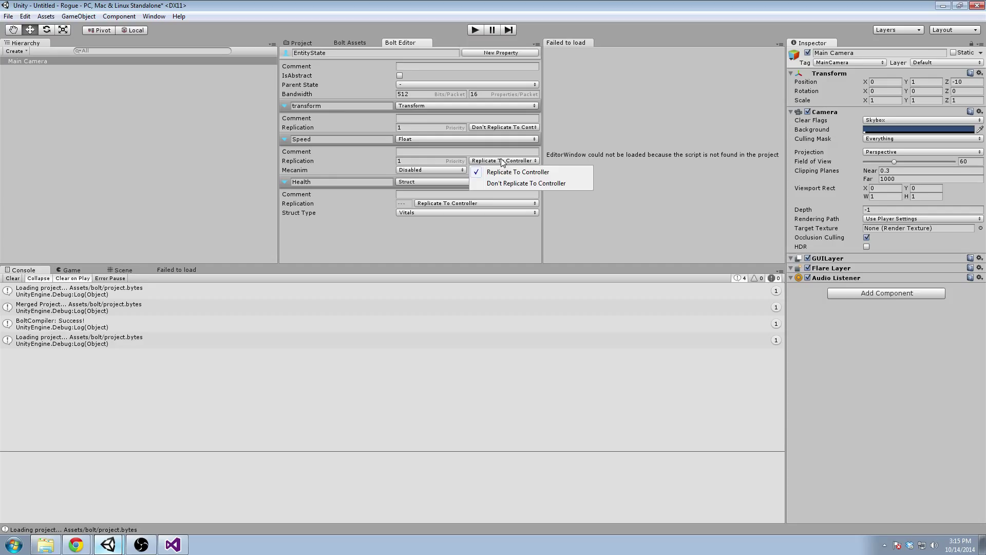
pyautogui.click(331, 157)
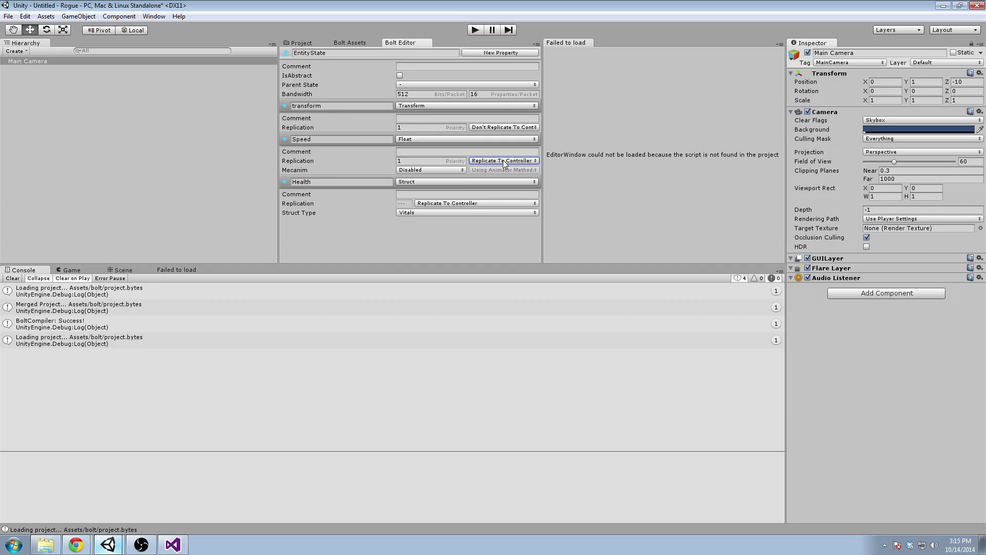
pyautogui.click(469, 205)
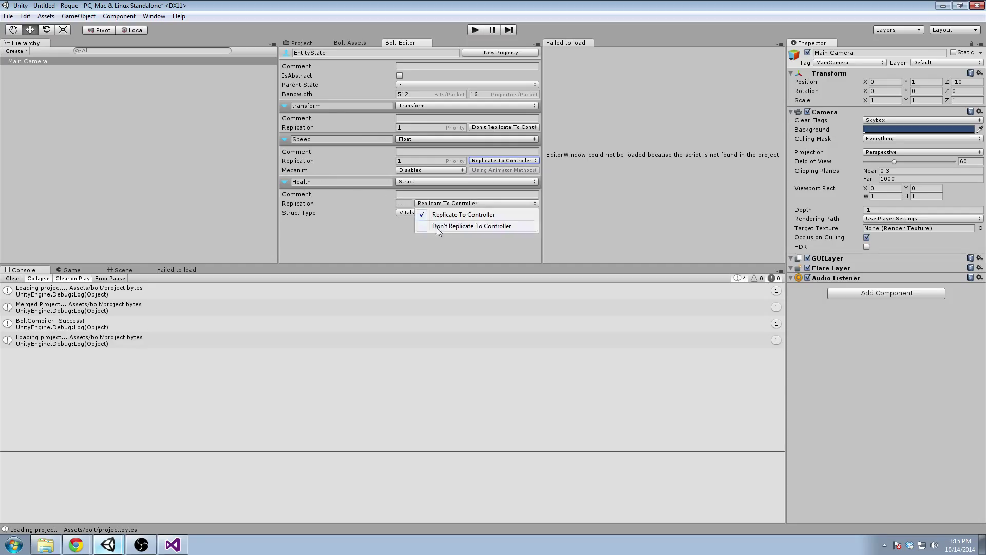
pyautogui.click(338, 198)
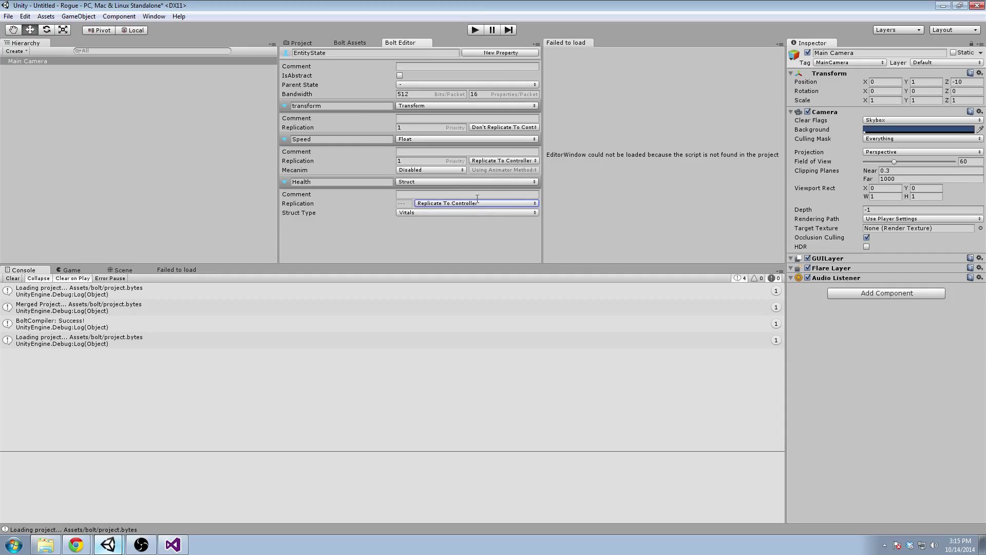
# Compile all Bolt assets, clear the console, and reload the modified Visual Studio solution.
pyautogui.click(46, 16)
pyautogui.click(114, 195)
pyautogui.click(14, 278)
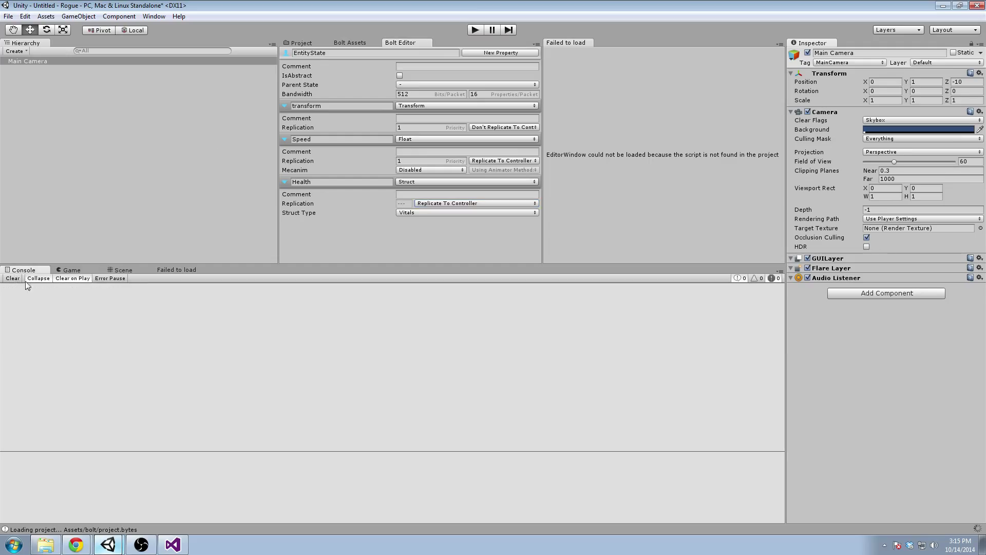
pyautogui.click(172, 544)
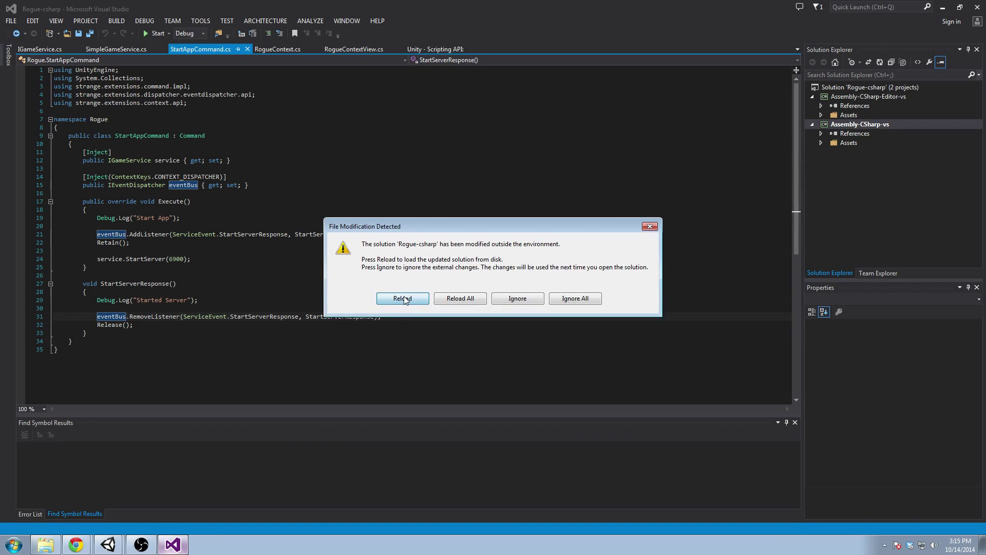
pyautogui.click(401, 298)
pyautogui.click(405, 299)
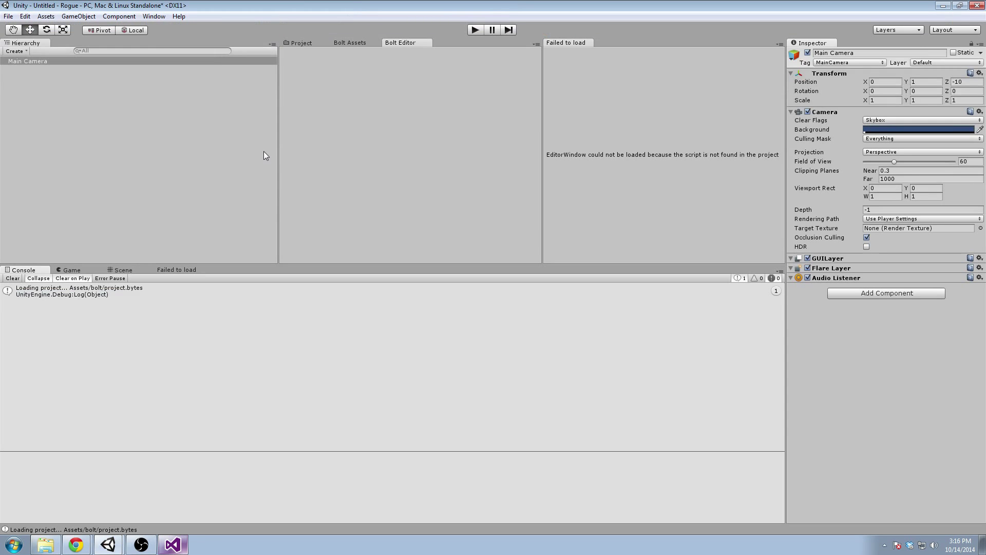
# Browse to Assets/bolt/assemblies in the Project browser to see bolt.user.dll.
pyautogui.click(349, 39)
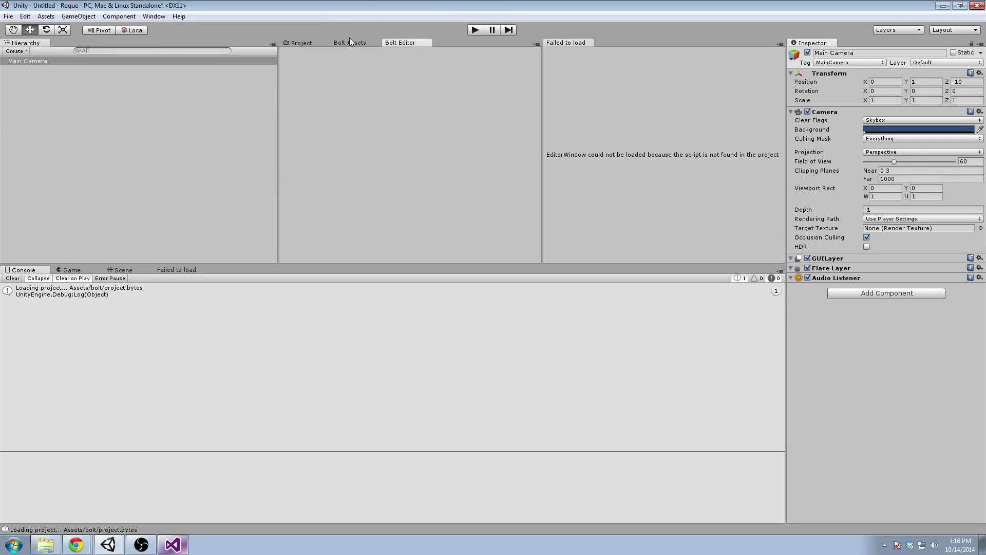
pyautogui.click(314, 42)
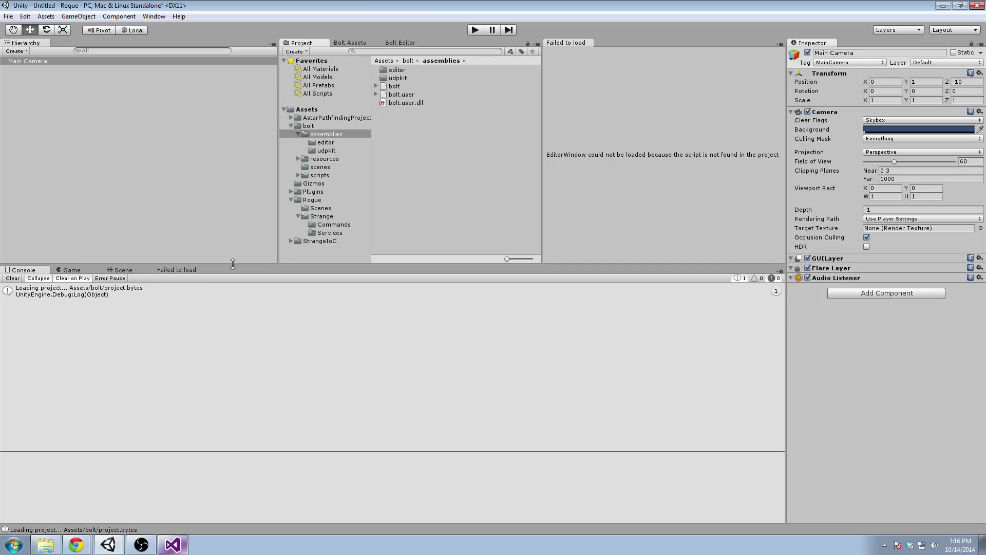
pyautogui.click(142, 544)
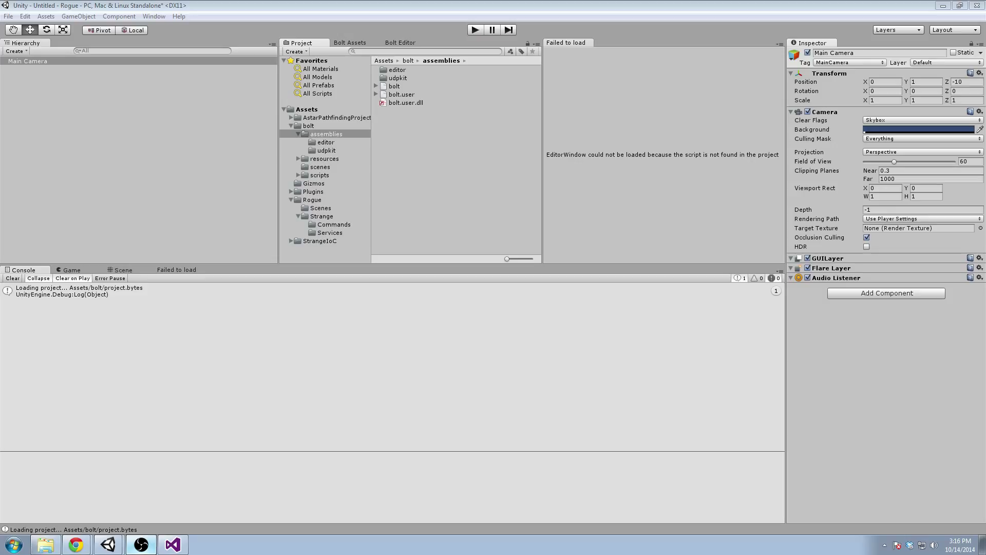